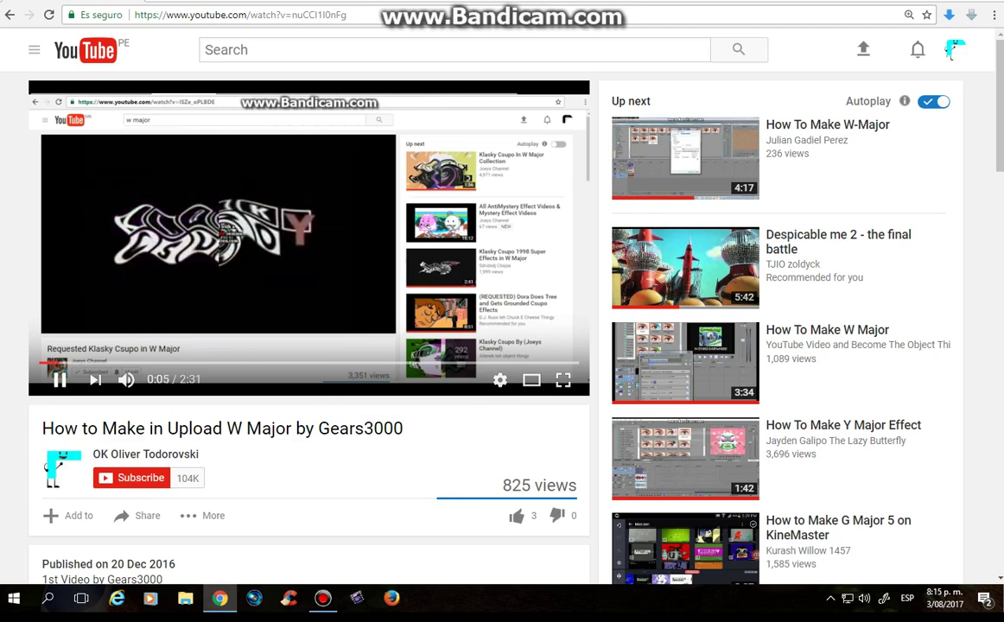
{"action": "key", "text": "space"}
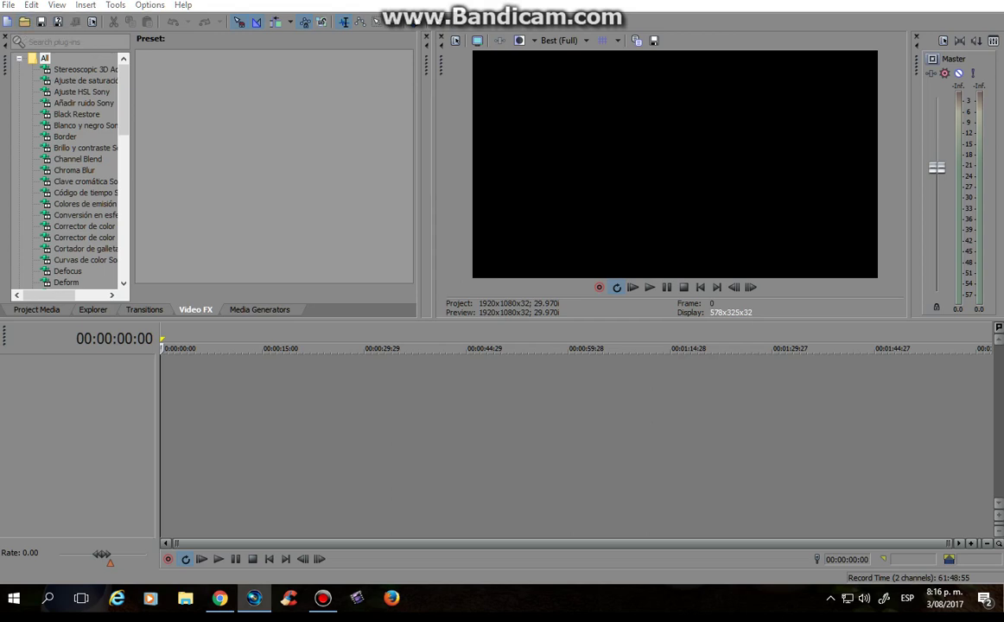
Step: Open the video "intel logo [SD, 854x480](1)" from the Vídeos folder so that it is placed on the timeline
{"action": "left_click", "coordinate": [24, 21]}
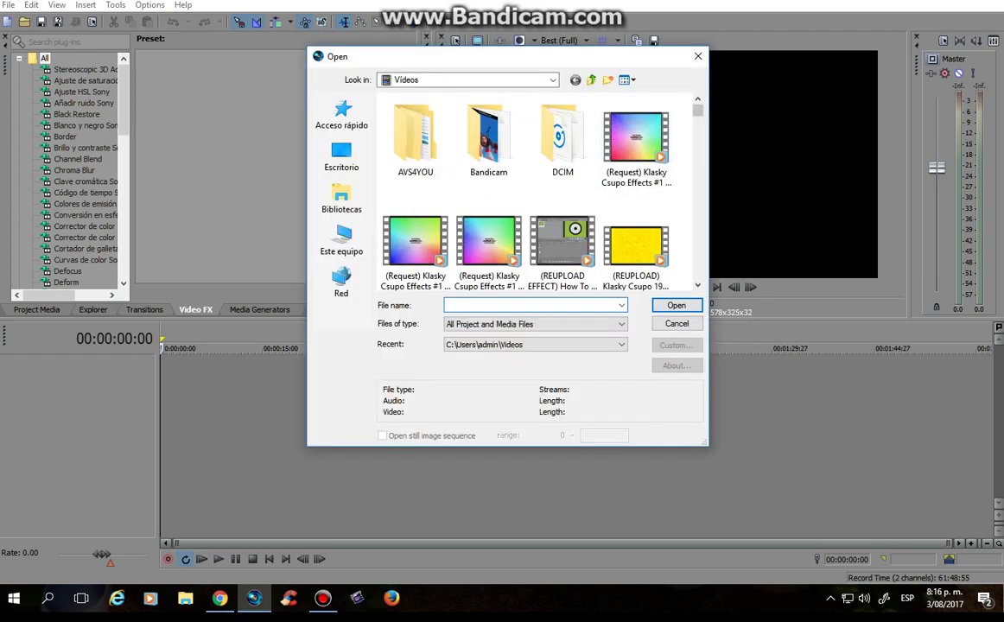
{"action": "scroll", "coordinate": [536, 190], "scroll_direction": "down", "scroll_amount": 10}
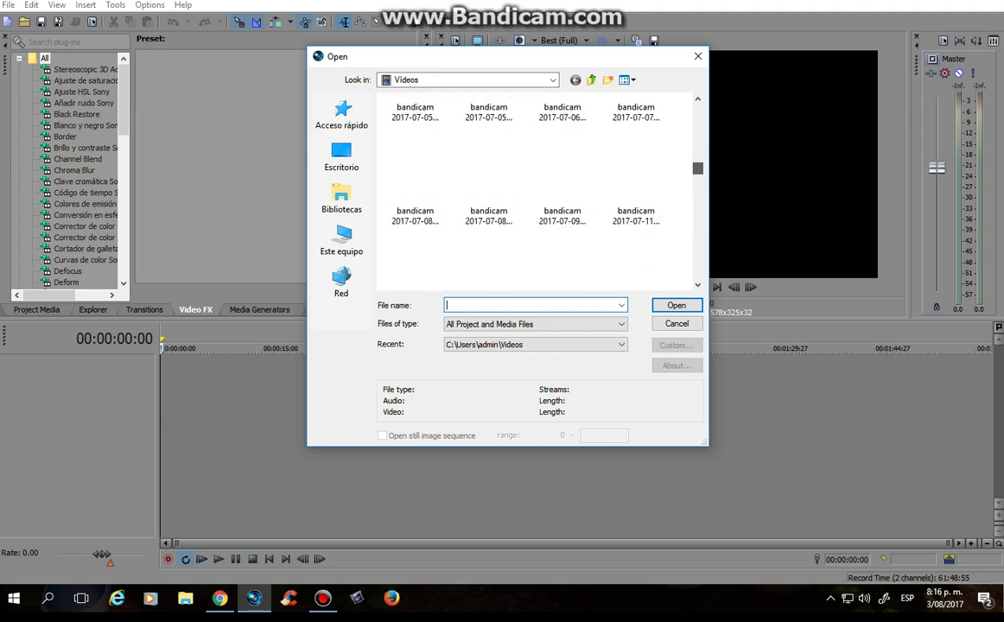
{"action": "scroll", "coordinate": [536, 190], "scroll_direction": "down", "scroll_amount": 8}
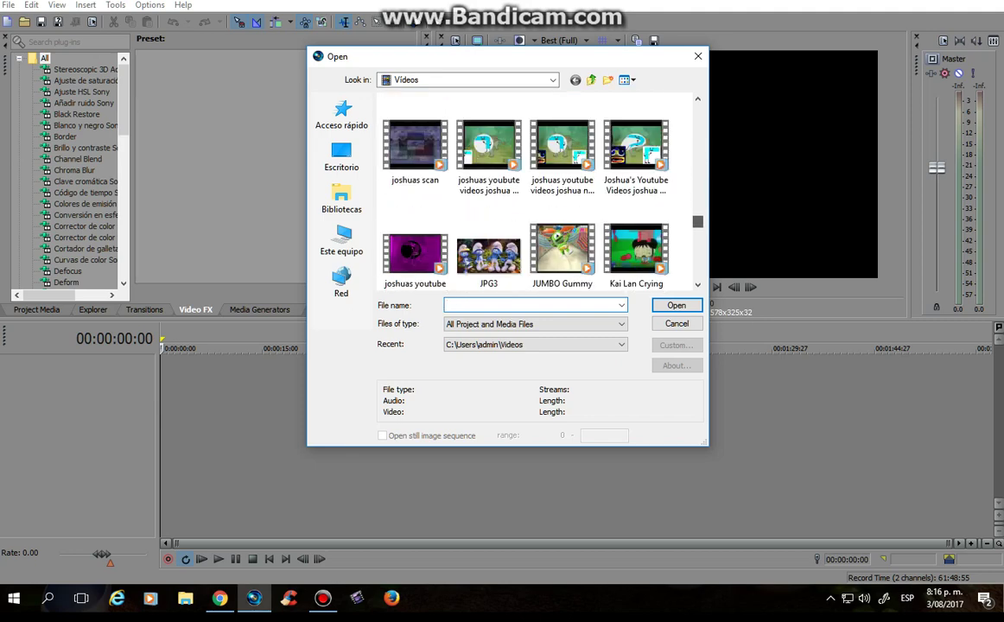
{"action": "scroll", "coordinate": [536, 190], "scroll_direction": "down", "scroll_amount": 10}
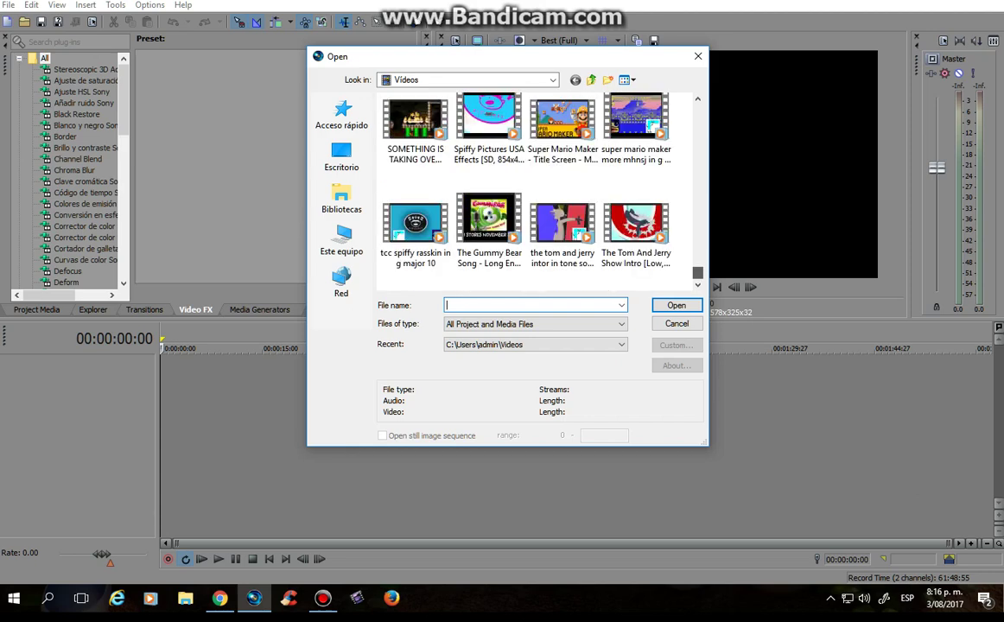
{"action": "scroll", "coordinate": [535, 190], "scroll_direction": "up", "scroll_amount": 6}
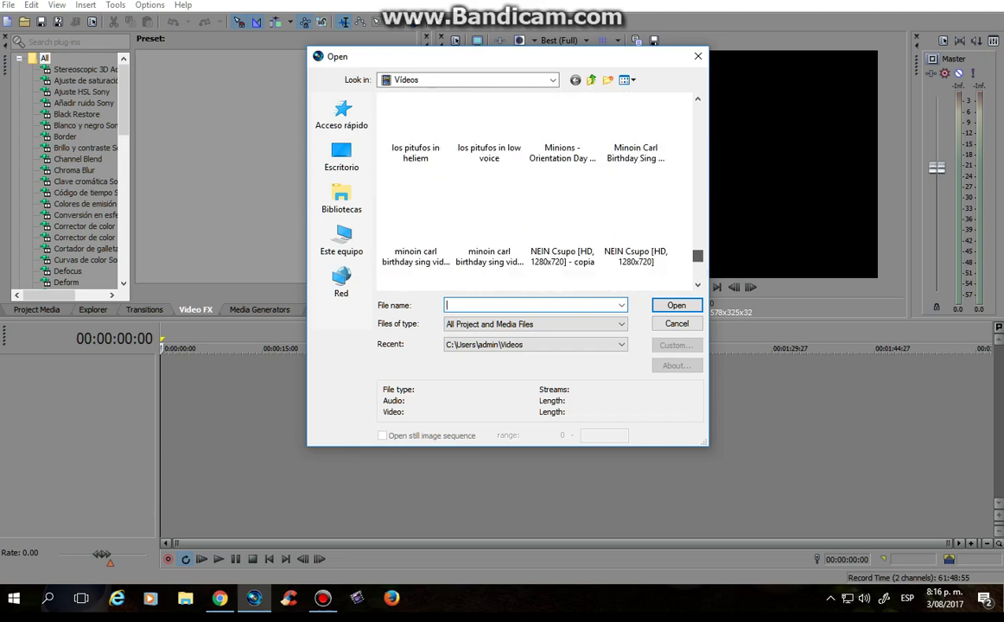
{"action": "scroll", "coordinate": [535, 190], "scroll_direction": "up", "scroll_amount": 3}
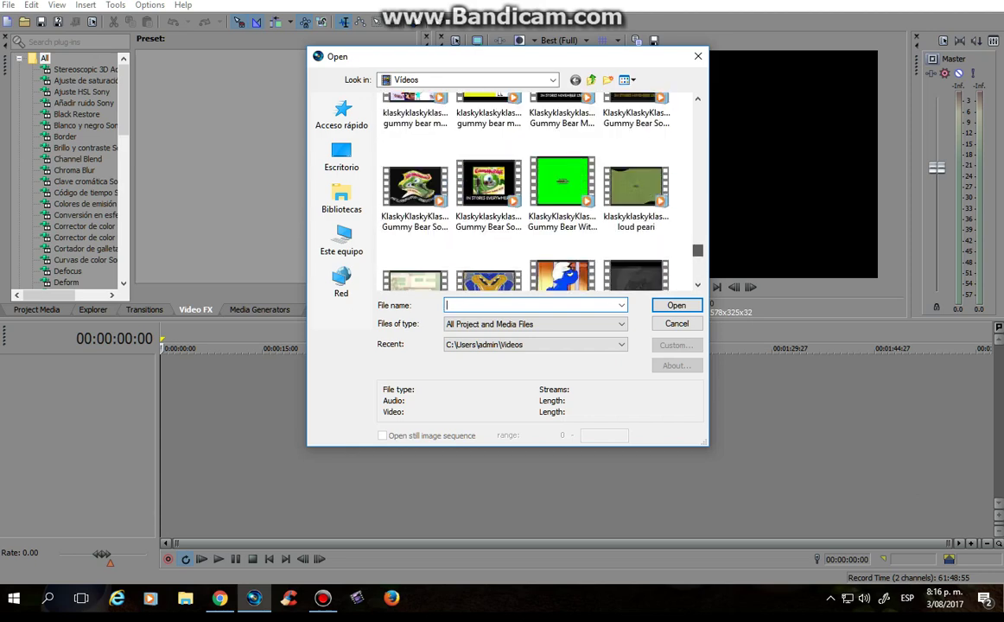
{"action": "scroll", "coordinate": [562, 182], "scroll_direction": "up", "scroll_amount": 3}
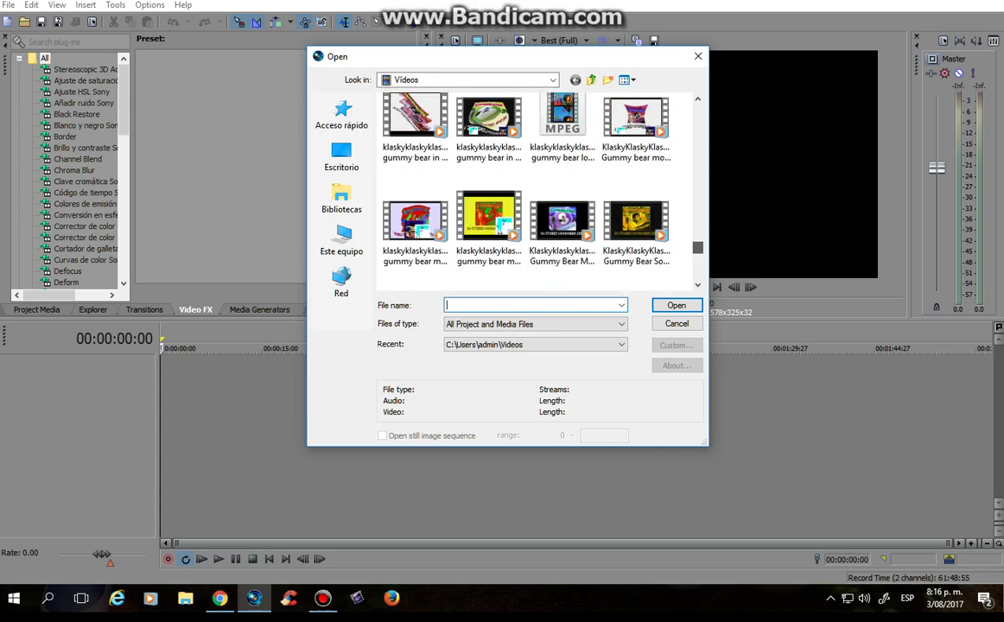
{"action": "scroll", "coordinate": [518, 182], "scroll_direction": "up", "scroll_amount": 5}
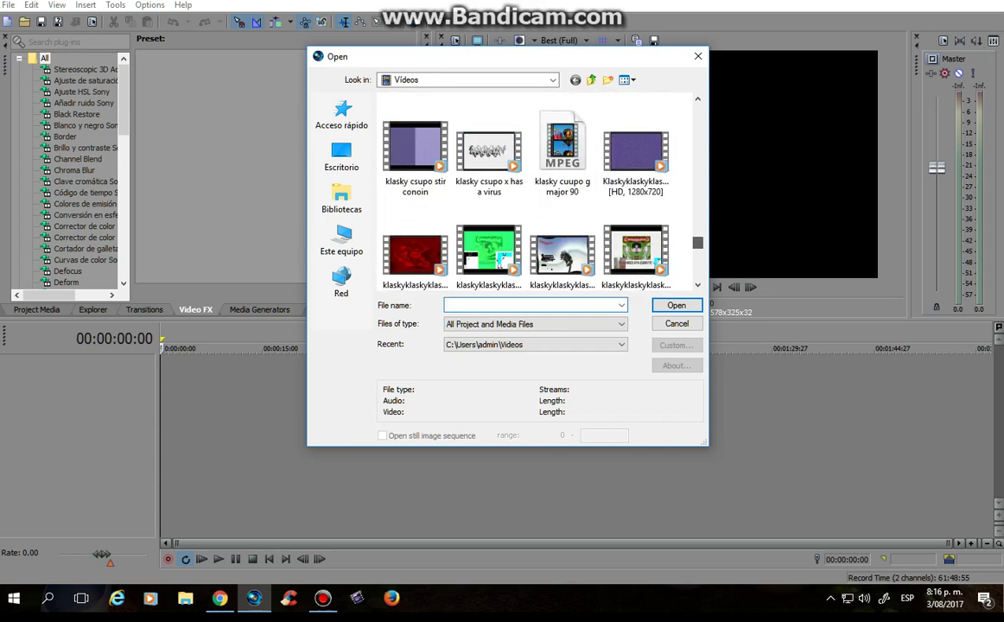
{"action": "scroll", "coordinate": [536, 190], "scroll_direction": "up", "scroll_amount": 5}
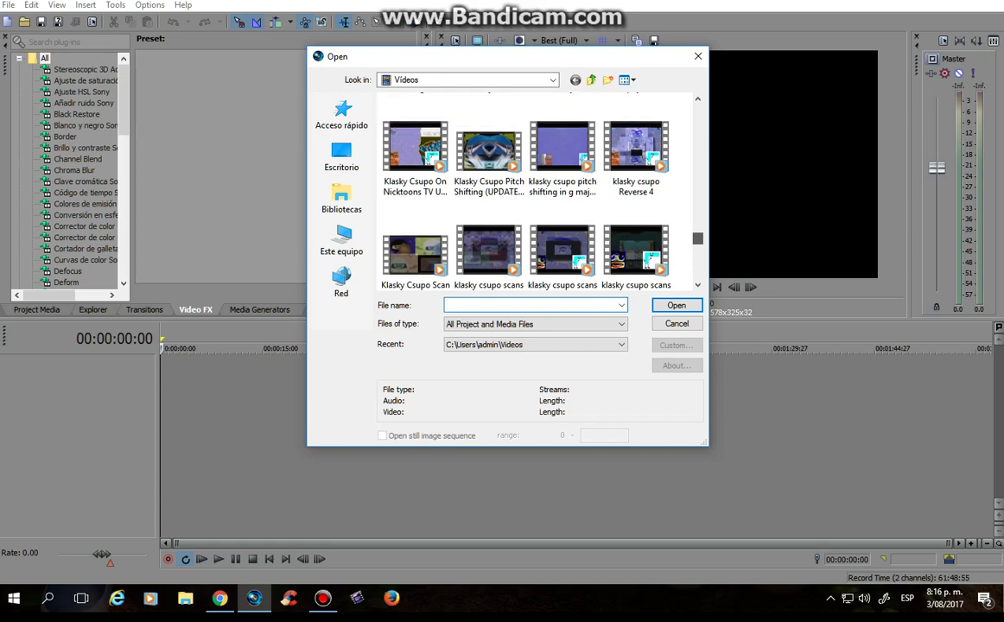
{"action": "scroll", "coordinate": [536, 186], "scroll_direction": "up", "scroll_amount": 5}
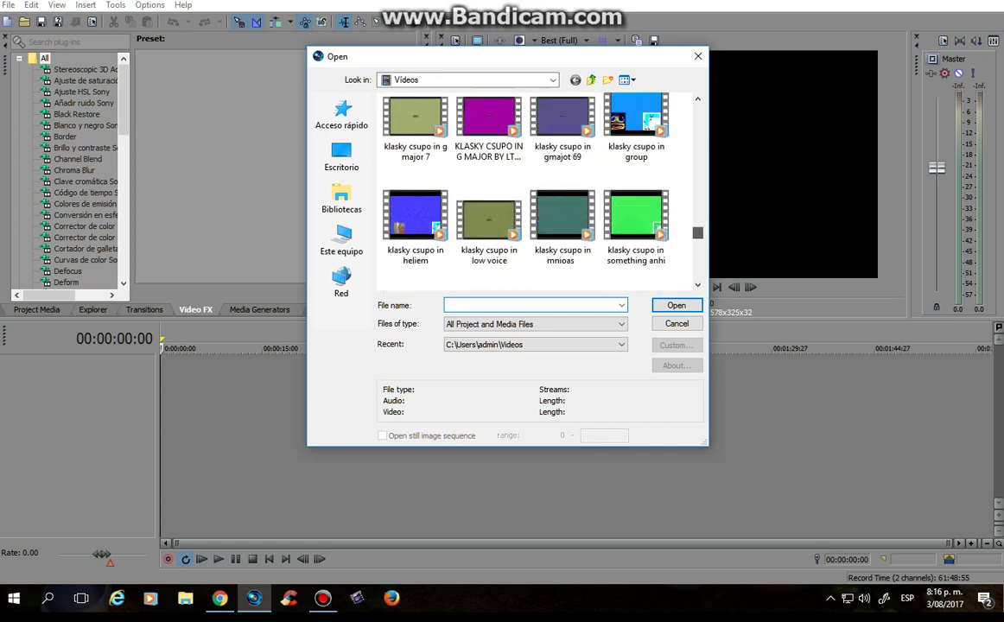
{"action": "scroll", "coordinate": [535, 190], "scroll_direction": "up", "scroll_amount": 5}
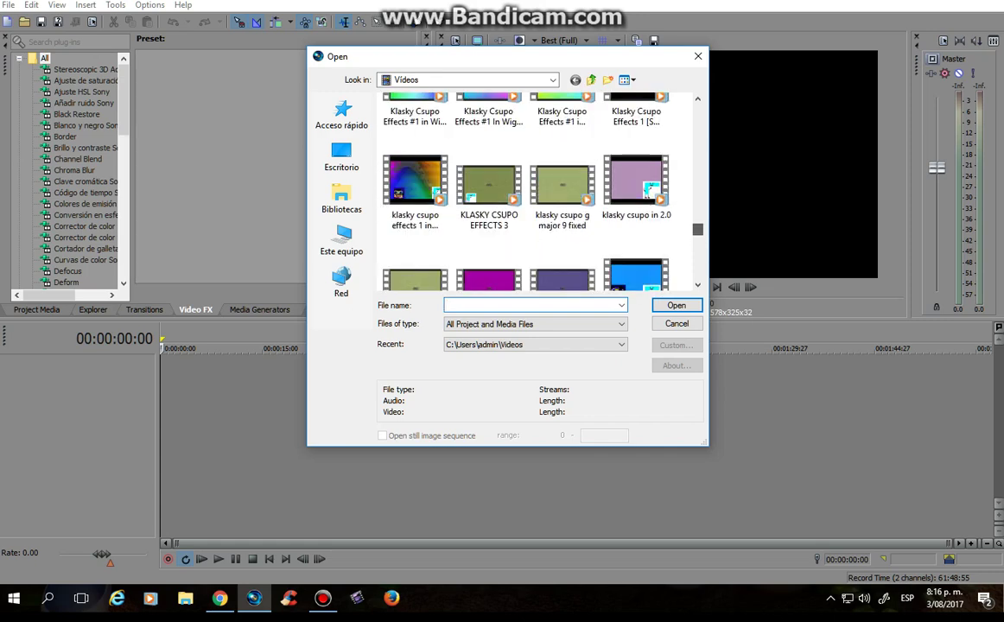
{"action": "scroll", "coordinate": [536, 190], "scroll_direction": "up", "scroll_amount": 2}
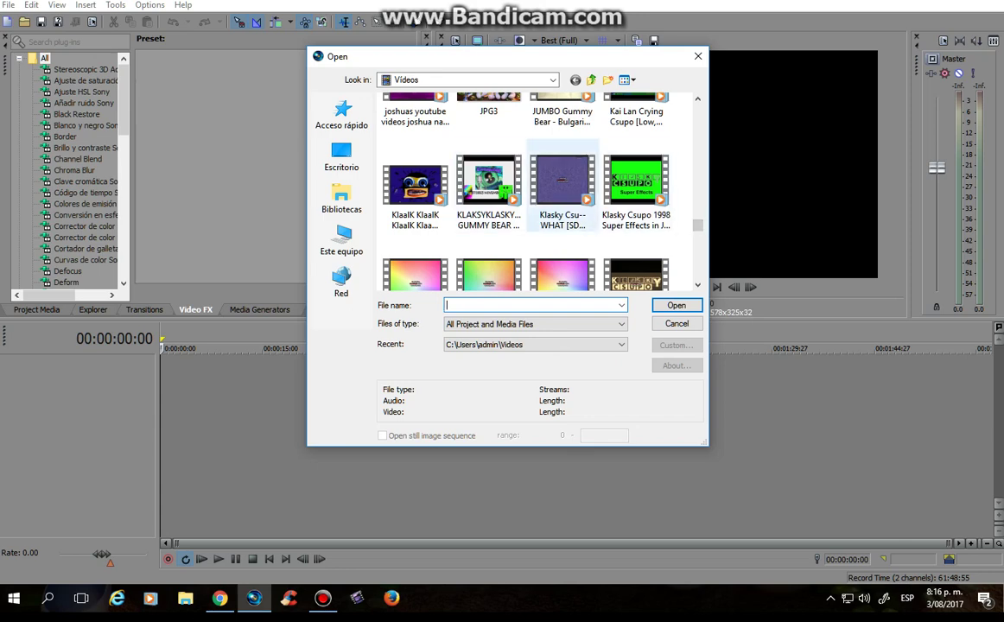
{"action": "scroll", "coordinate": [536, 190], "scroll_direction": "up", "scroll_amount": 6}
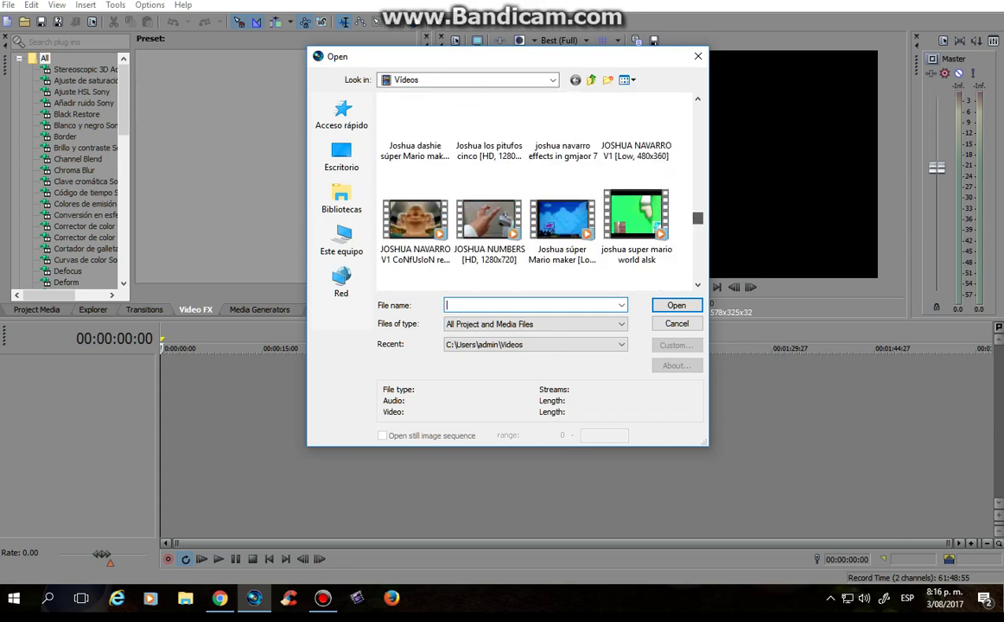
{"action": "scroll", "coordinate": [536, 190], "scroll_direction": "up", "scroll_amount": 6}
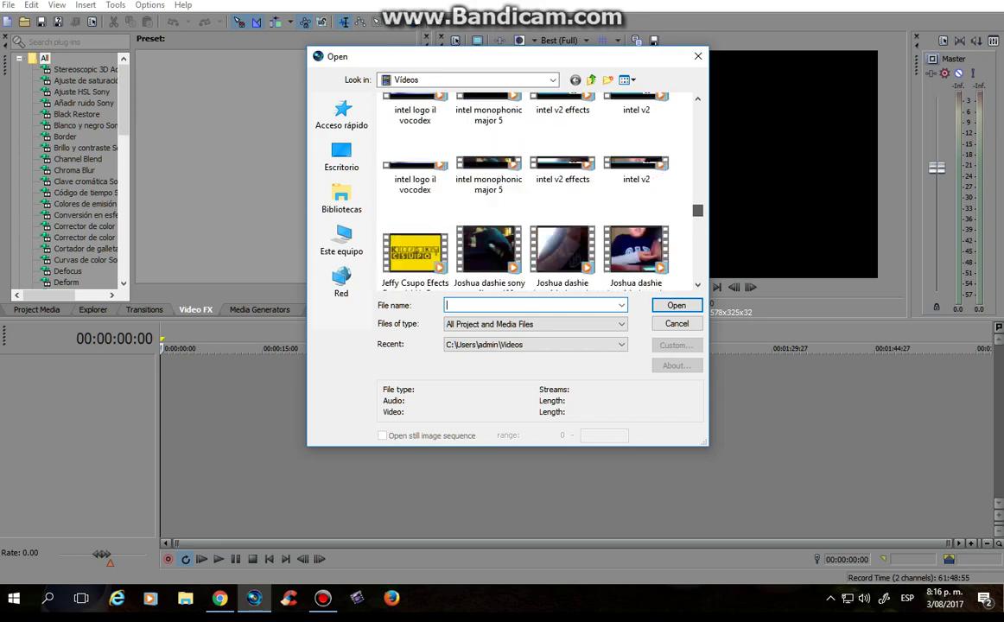
{"action": "scroll", "coordinate": [535, 190], "scroll_direction": "up", "scroll_amount": 1}
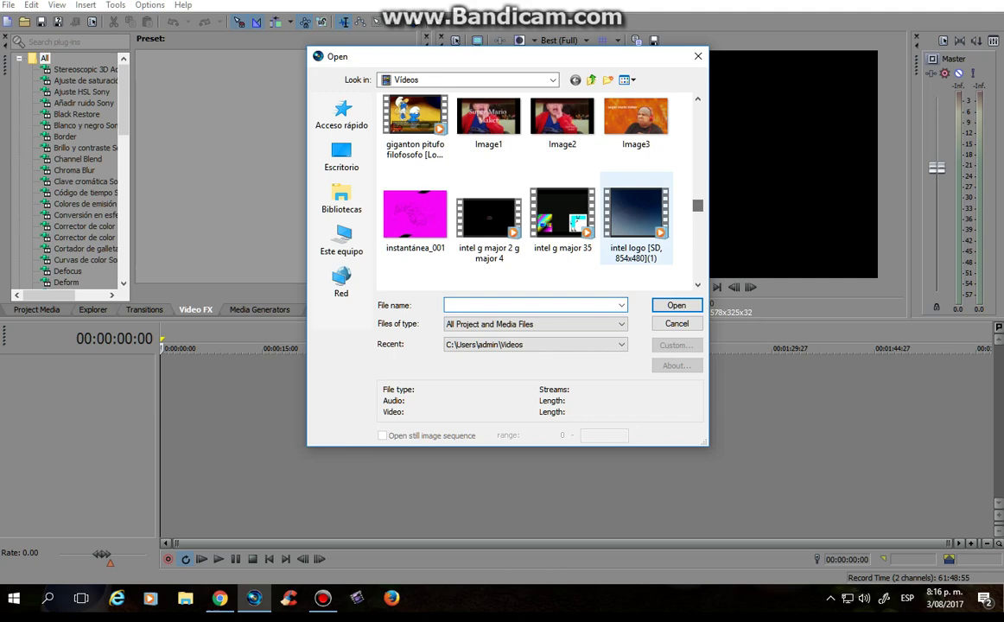
{"action": "left_click", "coordinate": [636, 216]}
{"action": "left_click", "coordinate": [676, 305]}
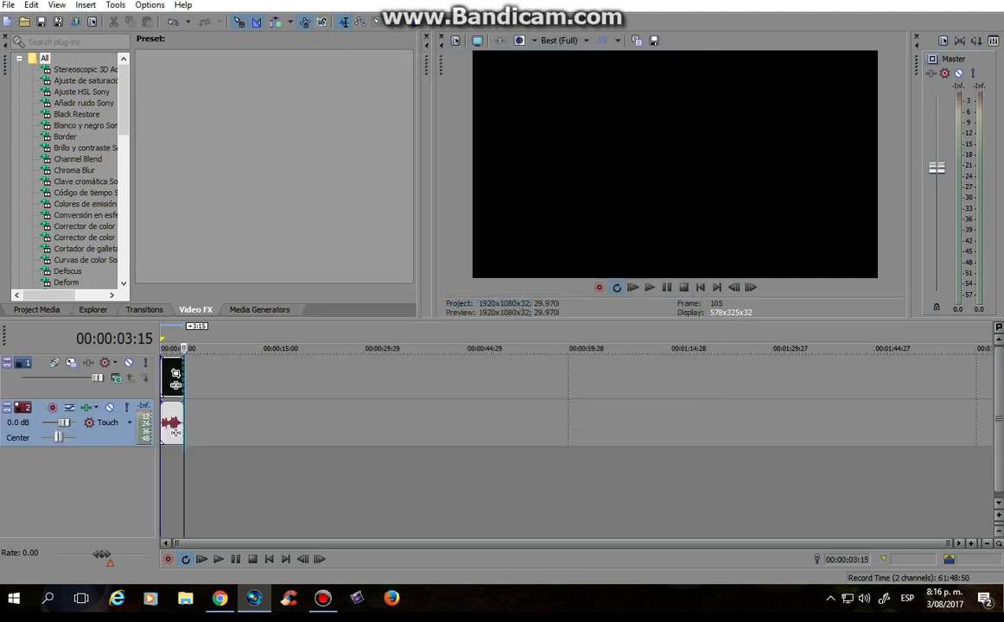
{"action": "left_click", "coordinate": [171, 423]}
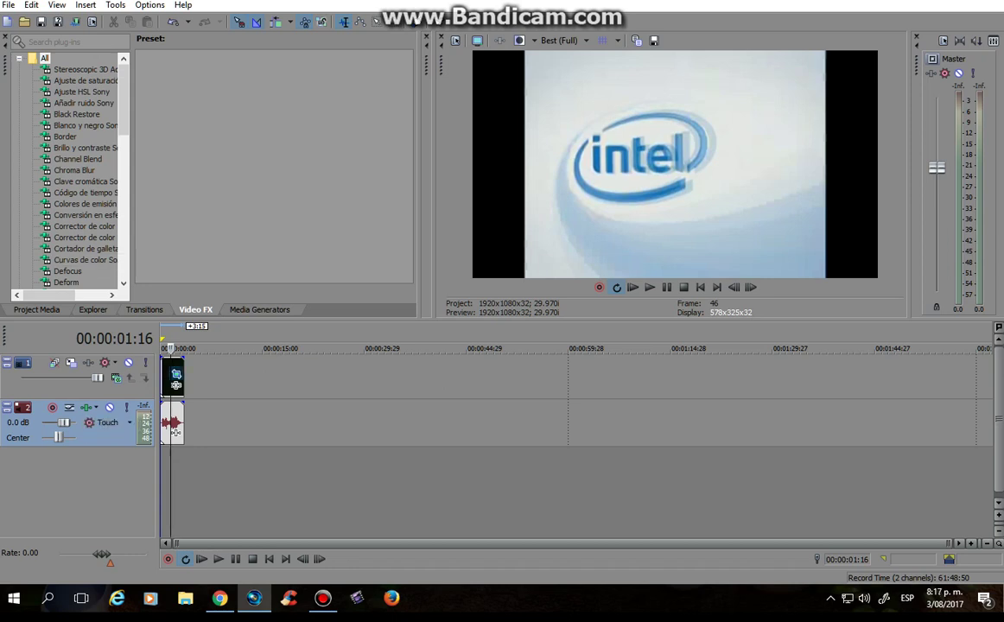
{"action": "left_click", "coordinate": [177, 377]}
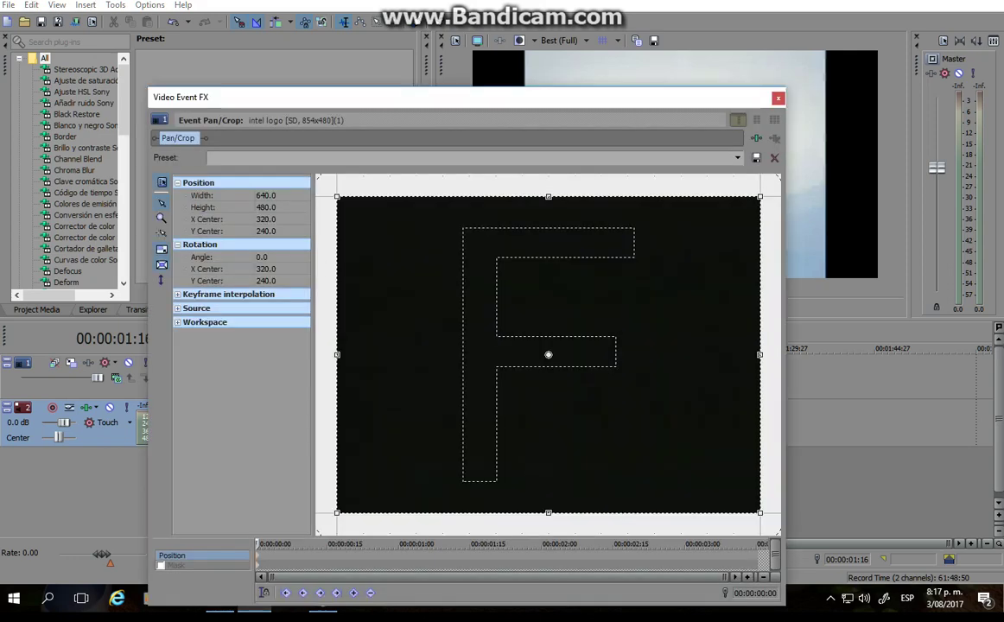
{"action": "left_click", "coordinate": [778, 98]}
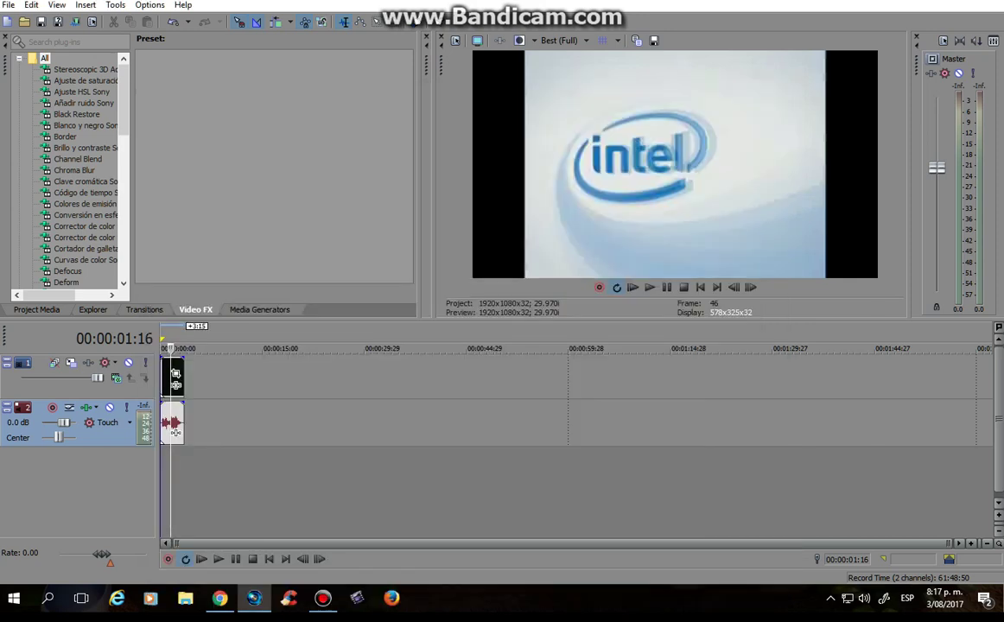
{"action": "key", "text": "ctrl+o"}
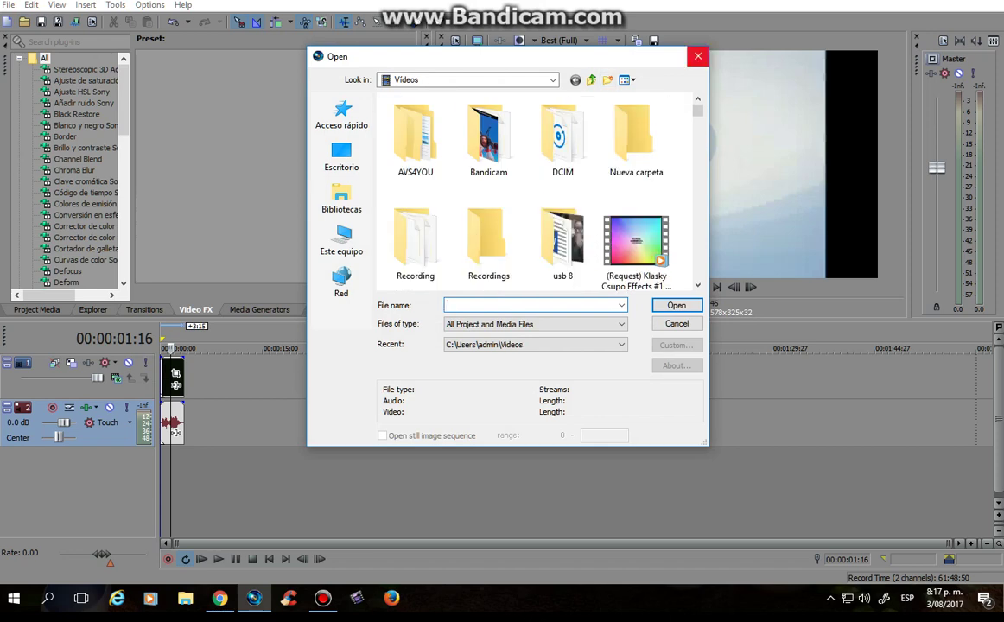
{"action": "key", "text": "Escape"}
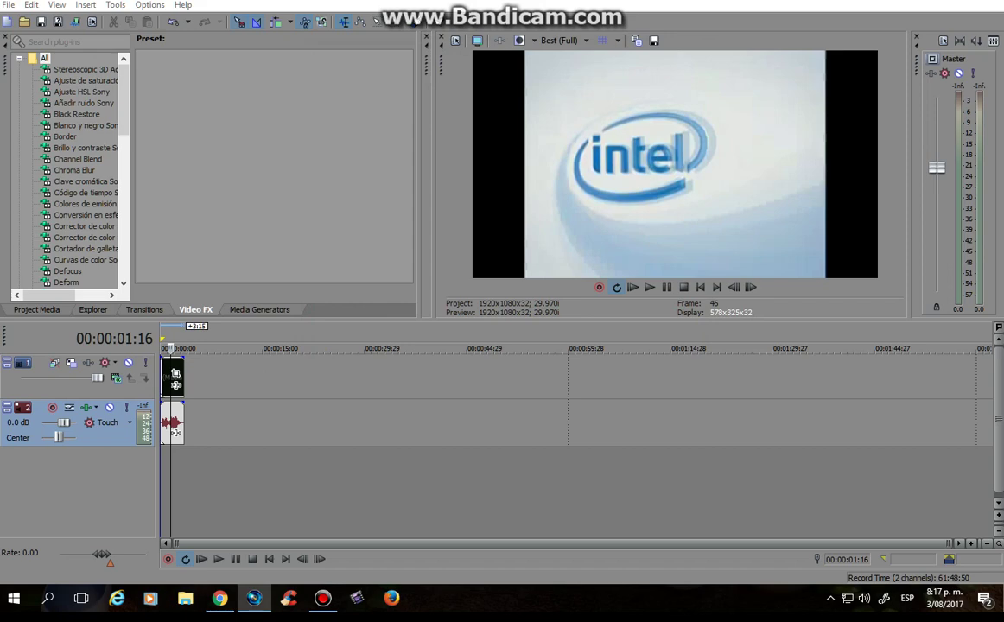
Step: Open File Explorer, go to the desktop folder holding the overlay pictures, and position the window so the project media area stays uncovered
{"action": "key", "text": "super+e"}
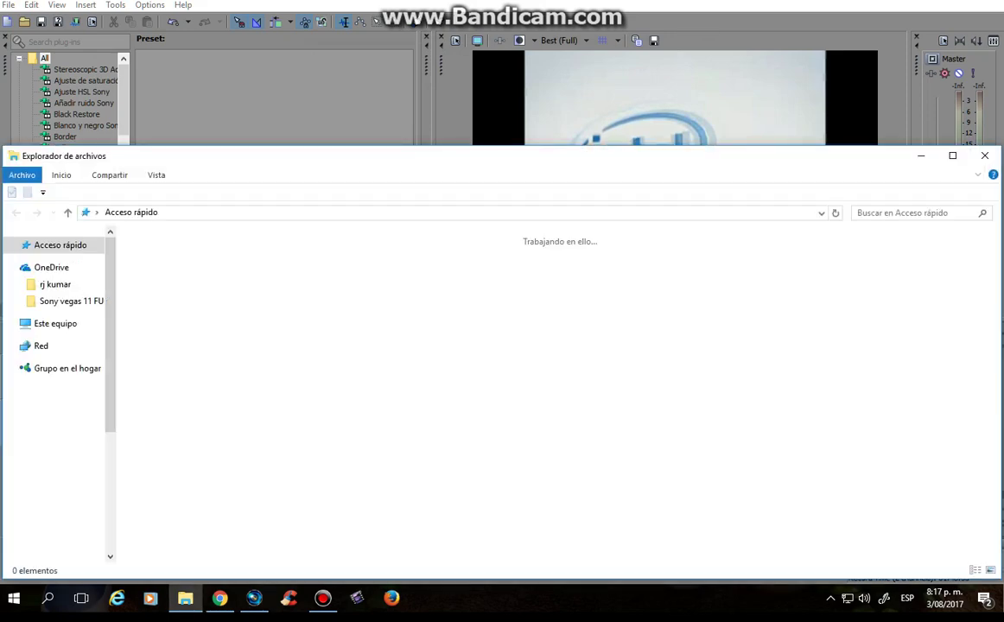
{"action": "left_click", "coordinate": [55, 329]}
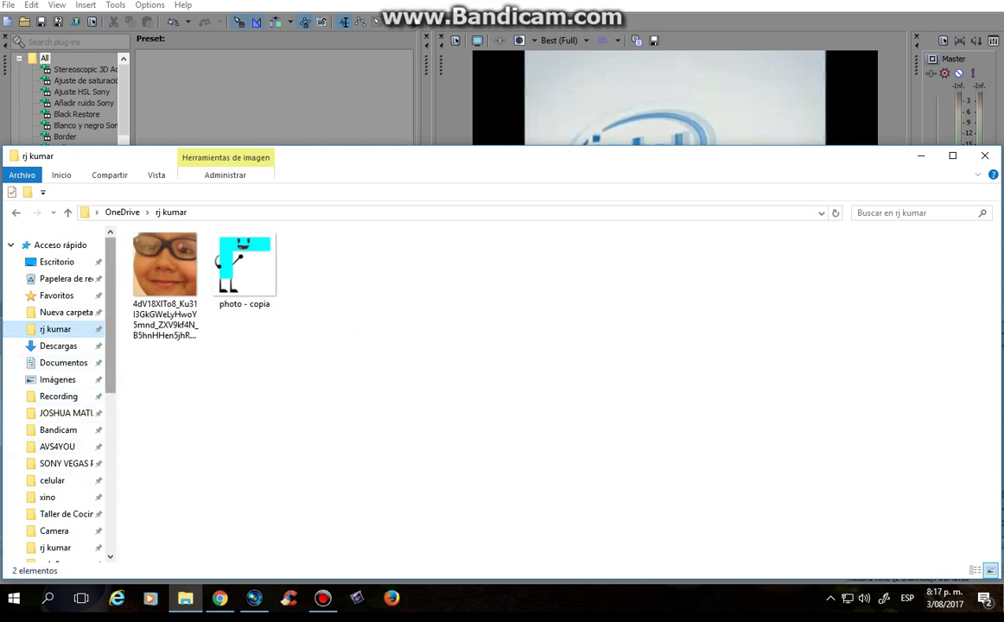
{"action": "scroll", "coordinate": [52, 469], "scroll_direction": "down", "scroll_amount": 2}
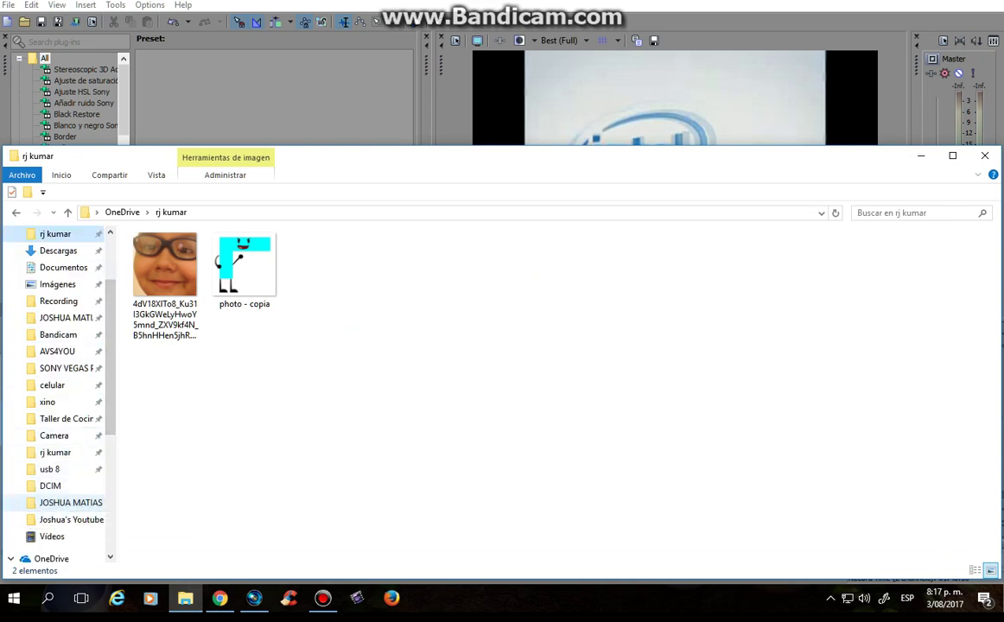
{"action": "left_click", "coordinate": [70, 502]}
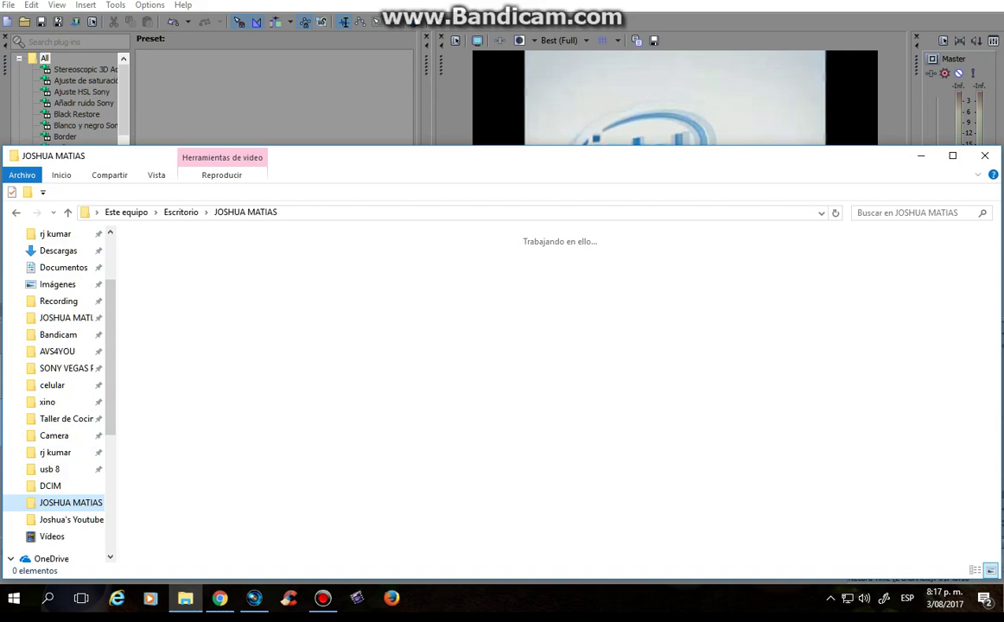
{"action": "left_click_drag", "start_coordinate": [263, 160], "coordinate": [258, 324]}
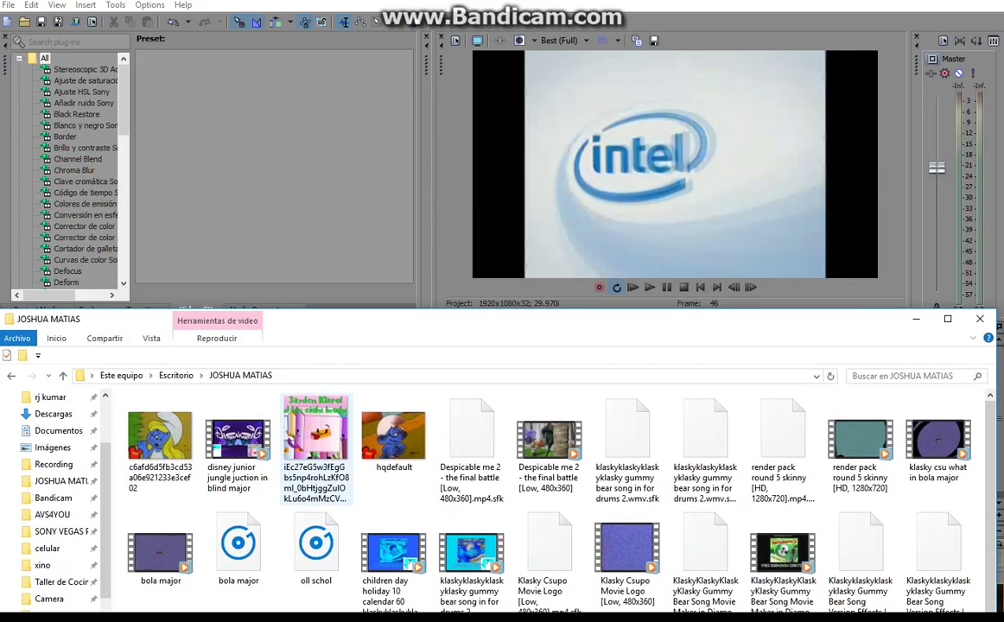
{"action": "left_click_drag", "start_coordinate": [581, 319], "coordinate": [608, 261]}
Step: Import the pink cube character PNG and "photo - copia" from the folder into the project media, and put File Explorer away
{"action": "left_click", "coordinate": [345, 373]}
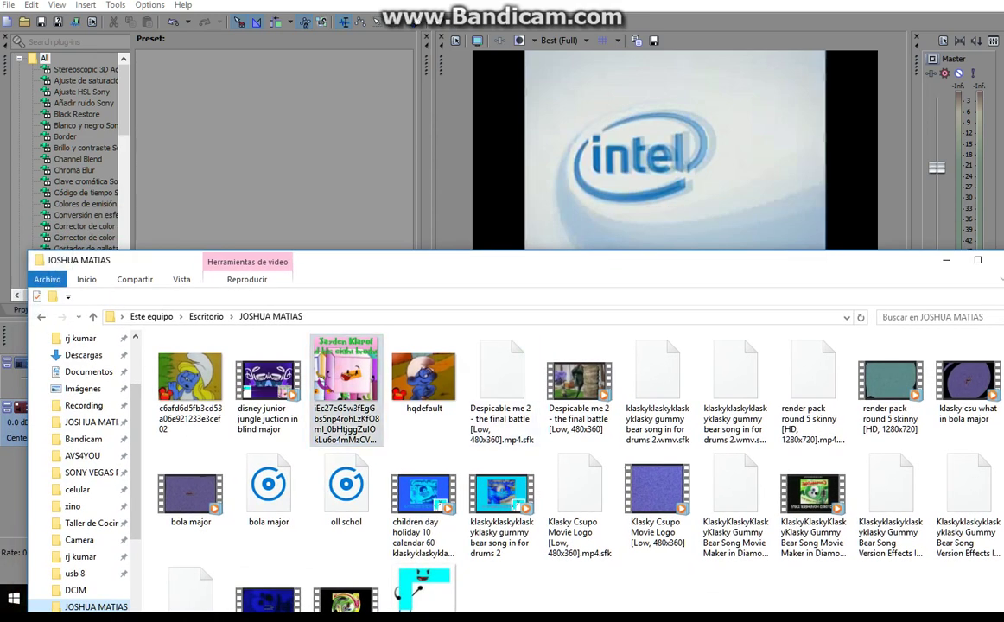
{"action": "left_click", "coordinate": [169, 81]}
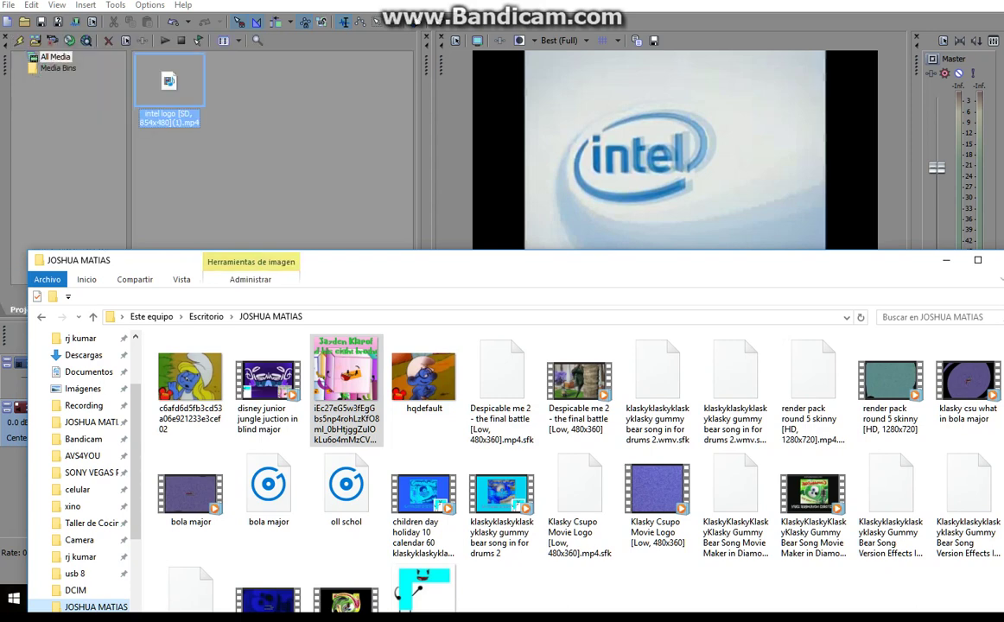
{"action": "left_click", "coordinate": [424, 589]}
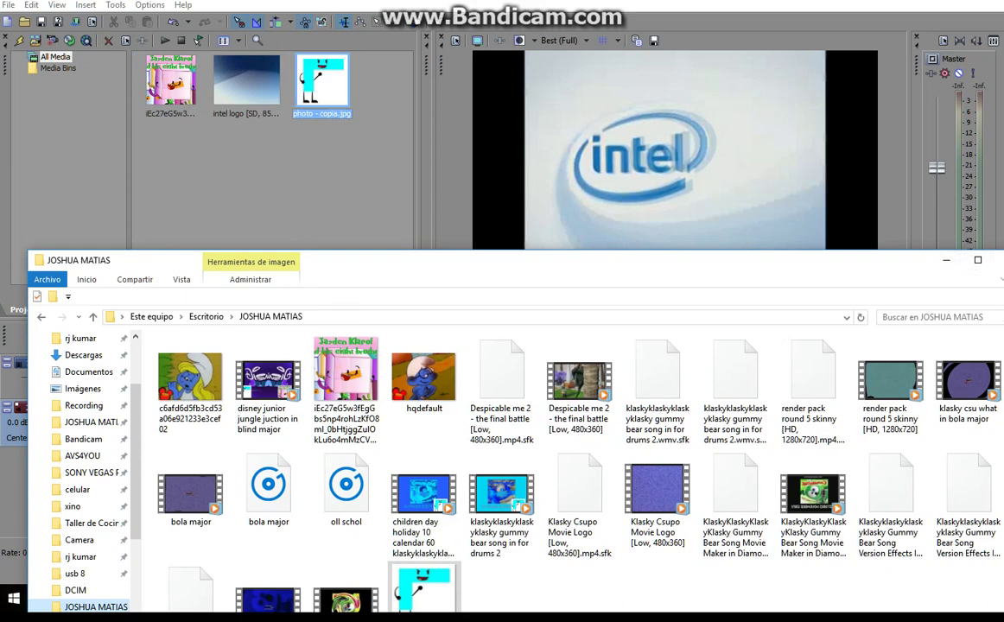
{"action": "left_click_drag", "start_coordinate": [553, 268], "coordinate": [471, 251]}
{"action": "left_click", "coordinate": [927, 244]}
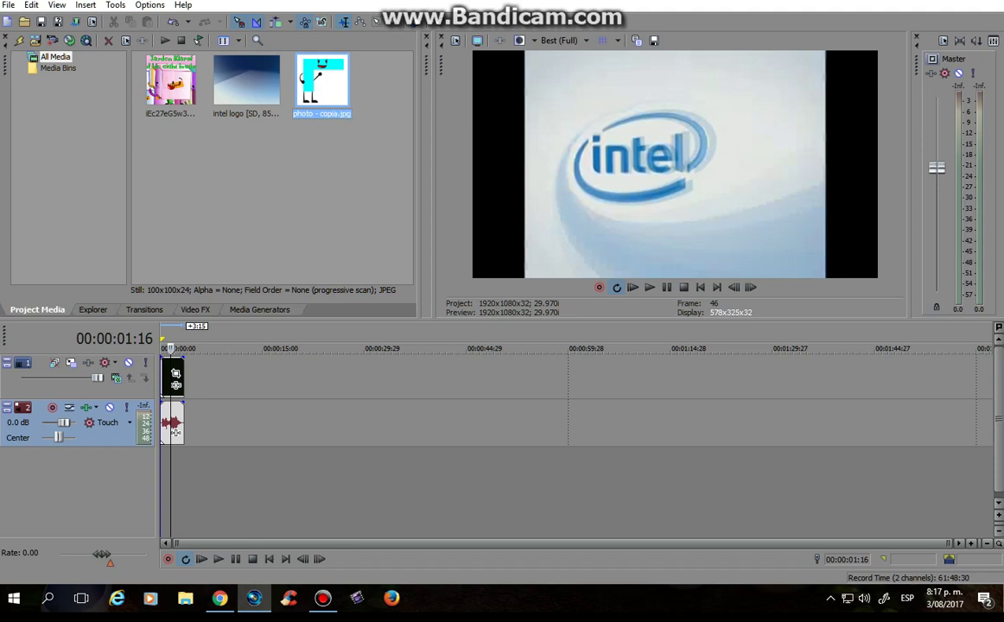
Step: Place the pink cube character picture on a new video track above the intel clip and trim it to the clip's end
{"action": "left_click", "coordinate": [170, 80]}
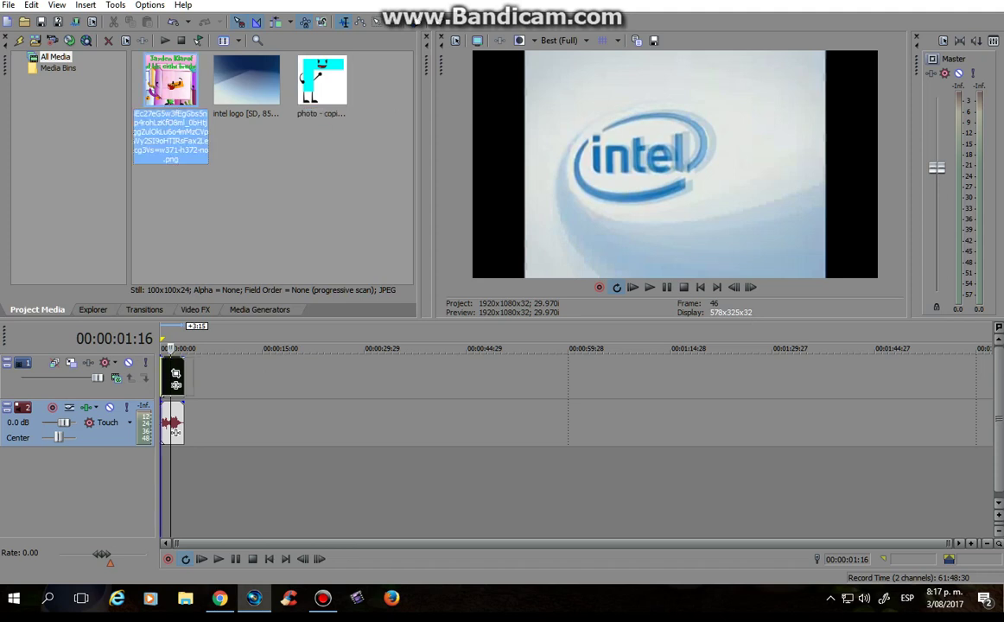
{"action": "key", "text": "Return"}
{"action": "left_click_drag", "start_coordinate": [193, 377], "coordinate": [184, 377]}
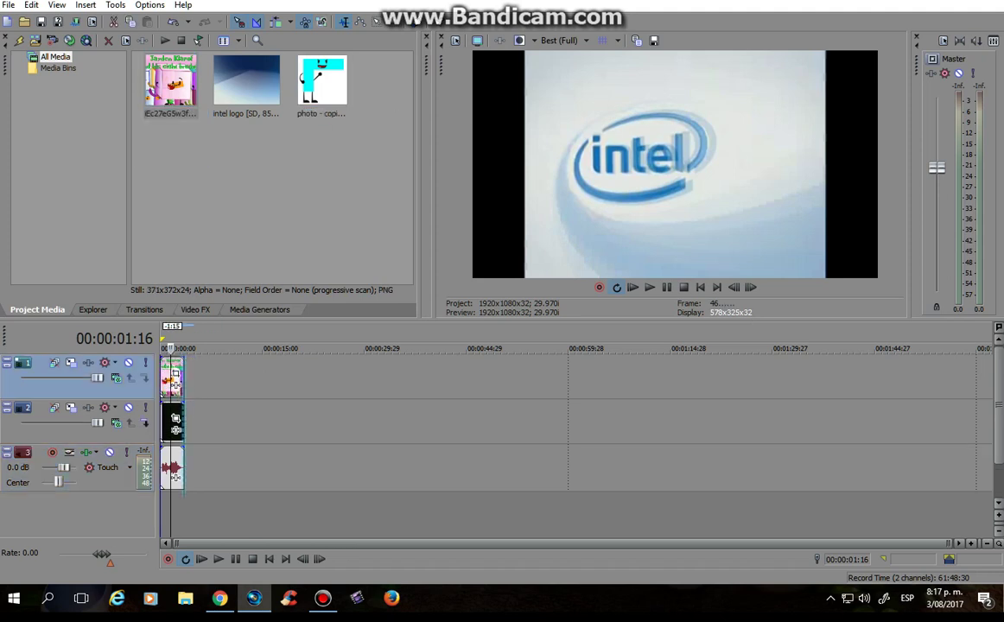
Step: Move the timeline cursor back from the end of the clips to 00:00:01:01 to preview the overlaid picture
{"action": "left_click", "coordinate": [184, 377]}
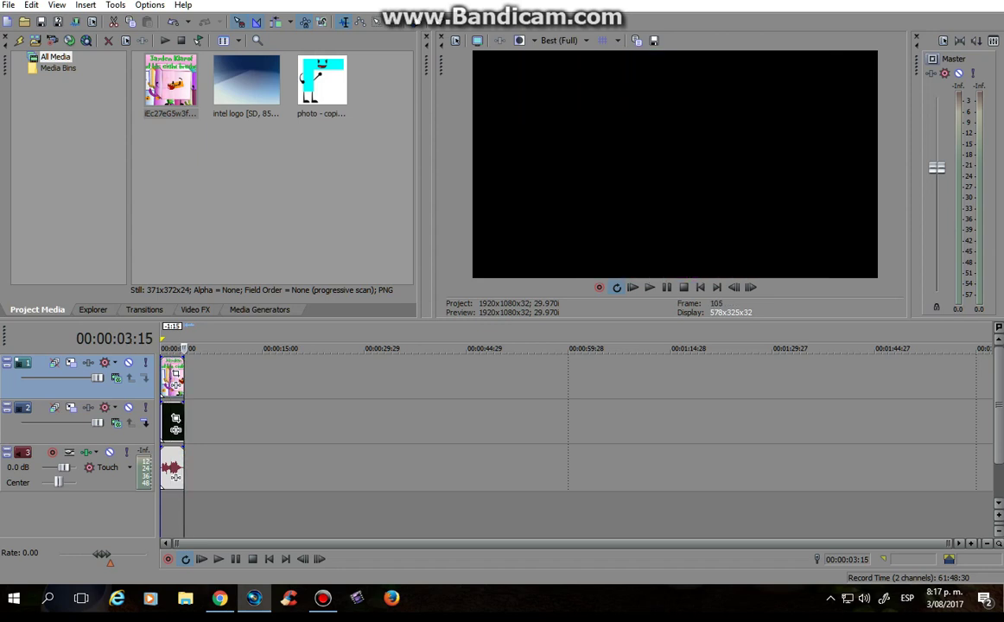
{"action": "key", "text": "Left"}
{"action": "key", "text": "Left"}
{"action": "key", "text": "Left"}
{"action": "key", "text": "Left"}
{"action": "key", "text": "Left"}
{"action": "key", "text": "Left"}
{"action": "key", "text": "Left"}
{"action": "key", "text": "Left"}
{"action": "key", "text": "Left"}
{"action": "key", "text": "Left"}
{"action": "key", "text": "Left"}
{"action": "key", "text": "Left"}
{"action": "key", "text": "Left"}
{"action": "key", "text": "Left"}
{"action": "key", "text": "Left"}
{"action": "key", "text": "Left"}
{"action": "key", "text": "Left"}
{"action": "key", "text": "Left"}
{"action": "key", "text": "Left"}
{"action": "key", "text": "Left"}
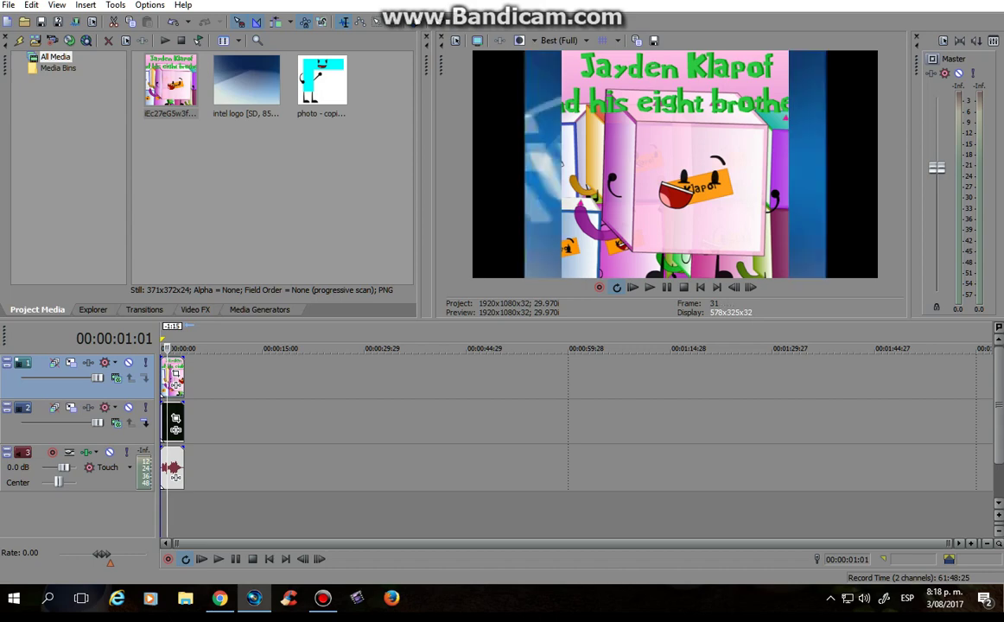
Step: Apply the "boy" pan/crop preset to the pink cube picture on the top video track
{"action": "left_click", "coordinate": [175, 373]}
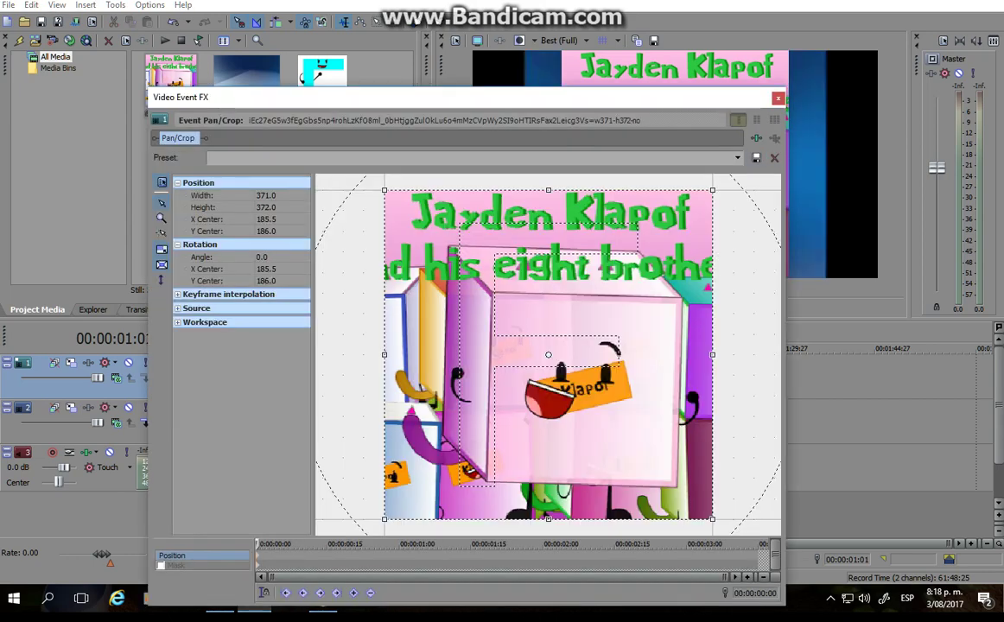
{"action": "left_click", "coordinate": [737, 157]}
{"action": "left_click", "coordinate": [475, 226]}
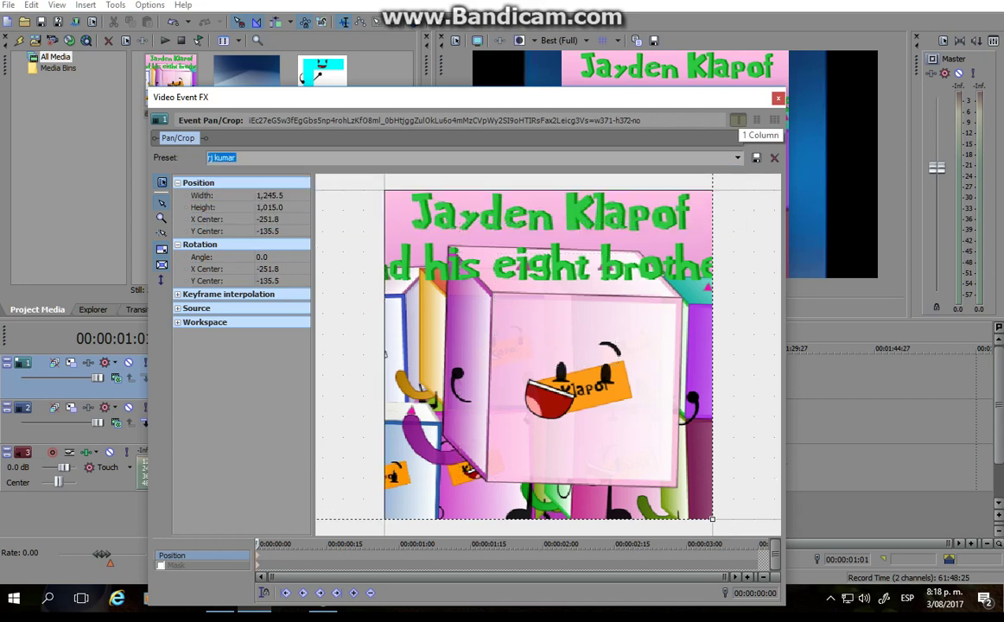
{"action": "left_click_drag", "start_coordinate": [736, 107], "coordinate": [634, 117]}
{"action": "left_click", "coordinate": [635, 171]}
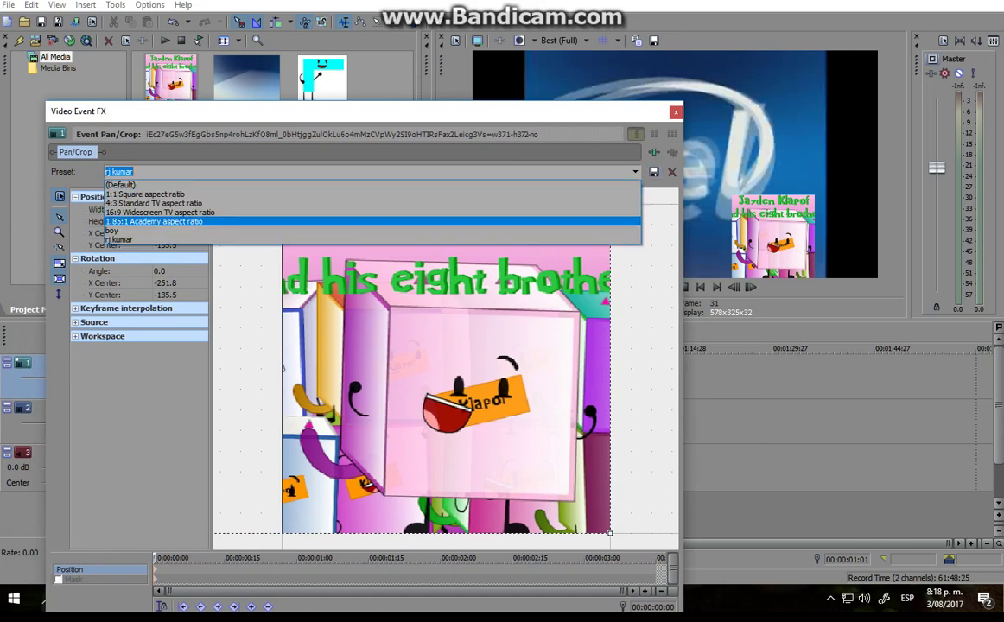
{"action": "left_click", "coordinate": [630, 232]}
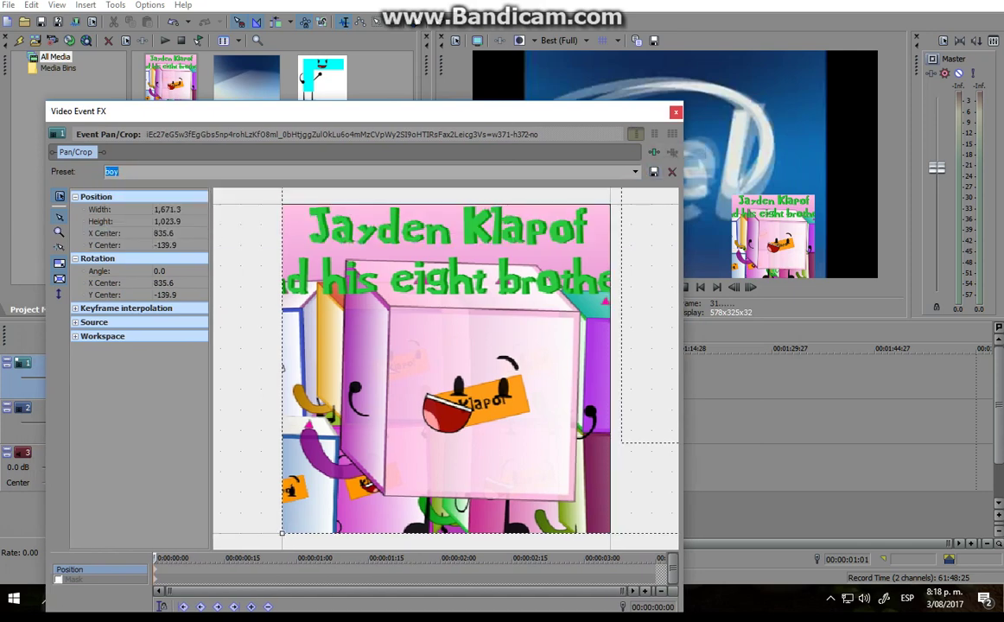
{"action": "left_click", "coordinate": [676, 113]}
Step: Place the "photo - copia" picture on a new video track above the pink cube picture, matching the clip's length
{"action": "left_click", "coordinate": [321, 82]}
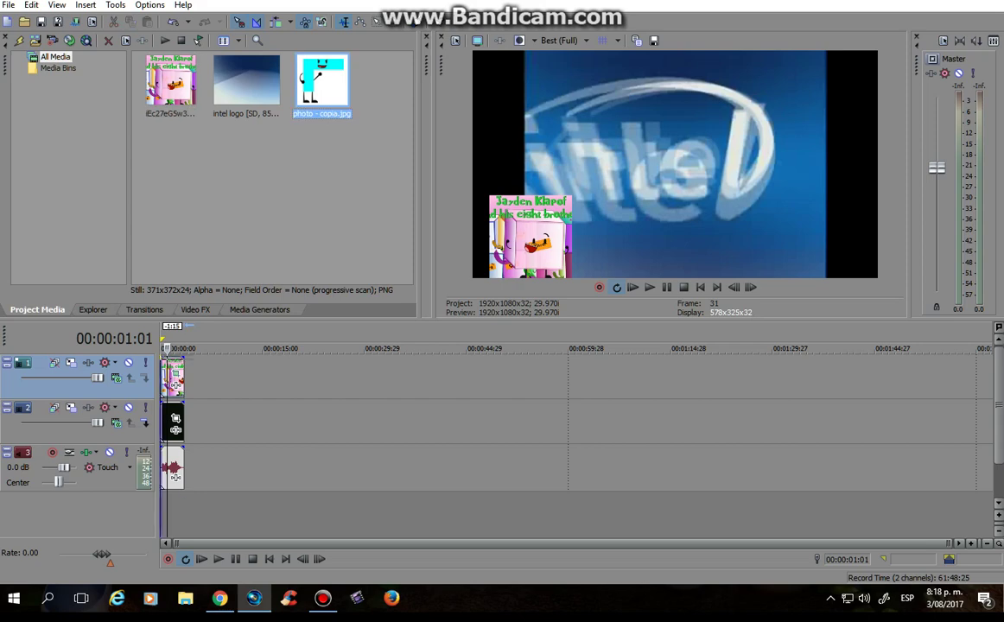
{"action": "left_click_drag", "start_coordinate": [322, 83], "coordinate": [184, 376]}
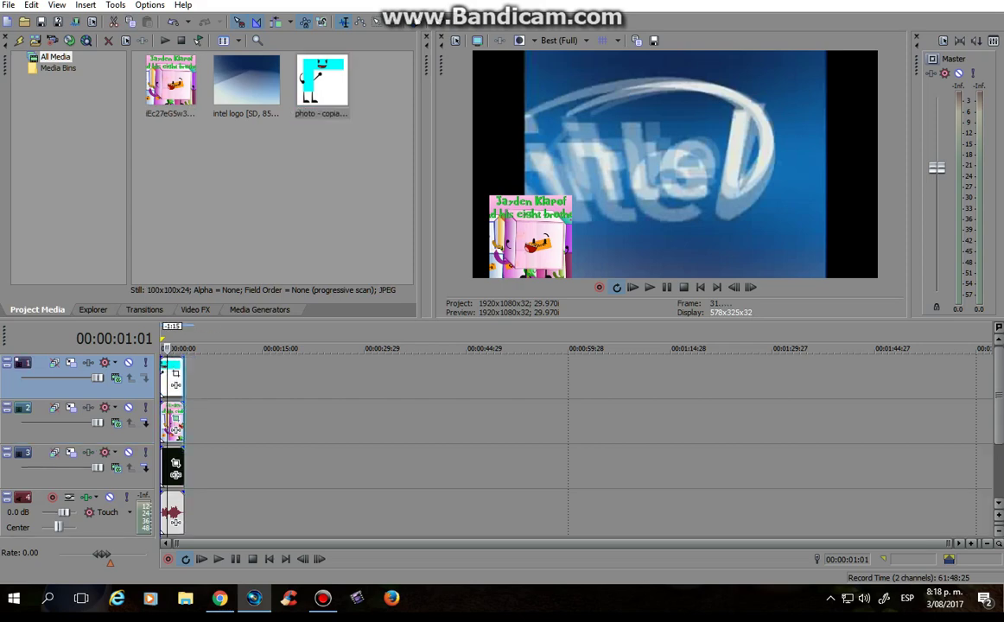
Step: Apply the custom pan/crop preset listed after "boy" to the pink cube picture, so it sits in the frame's lower-right corner
{"action": "left_click", "coordinate": [176, 419]}
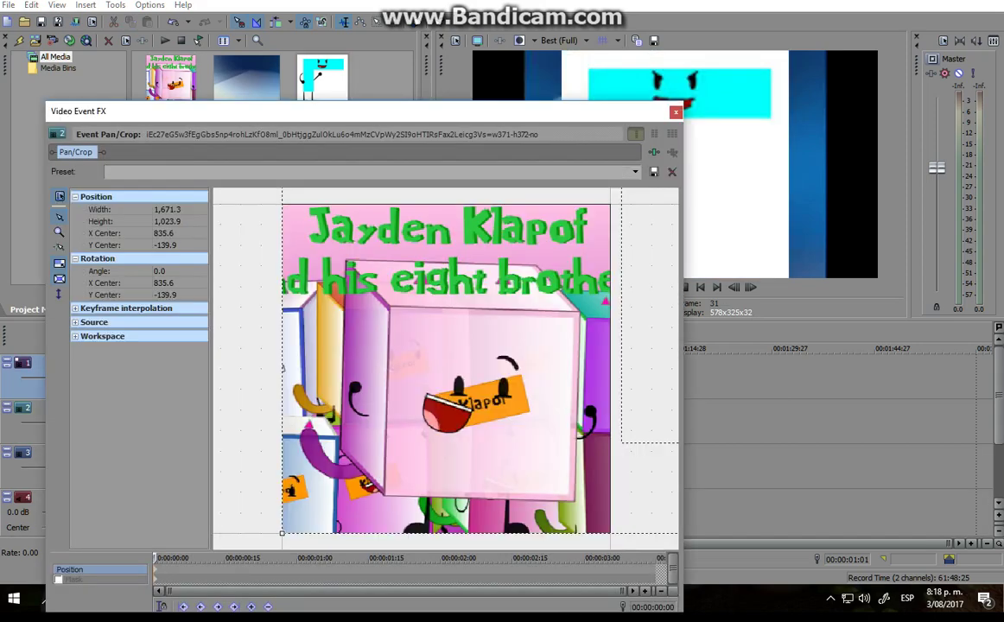
{"action": "left_click", "coordinate": [635, 171]}
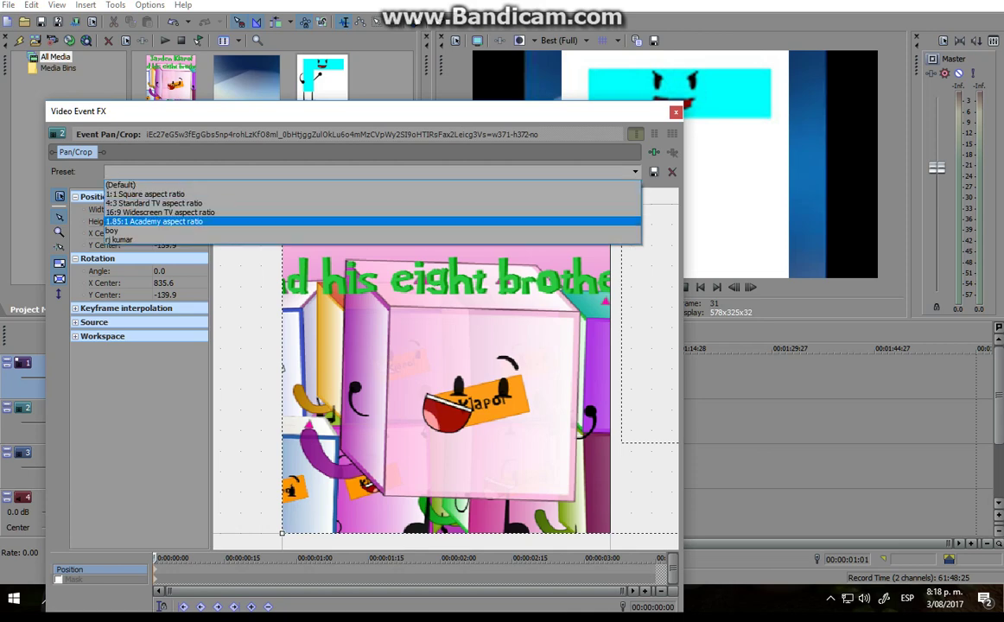
{"action": "left_click", "coordinate": [120, 242]}
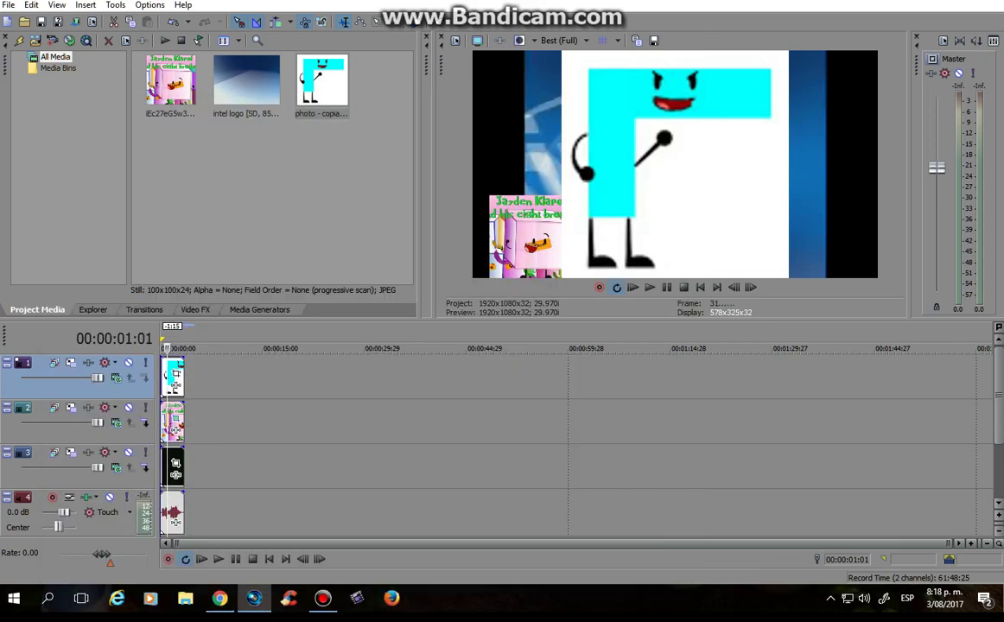
Step: Apply the "boy" pan/crop preset to the "photo - copia" picture, so it sits in the frame's lower-left corner
{"action": "left_click", "coordinate": [176, 374]}
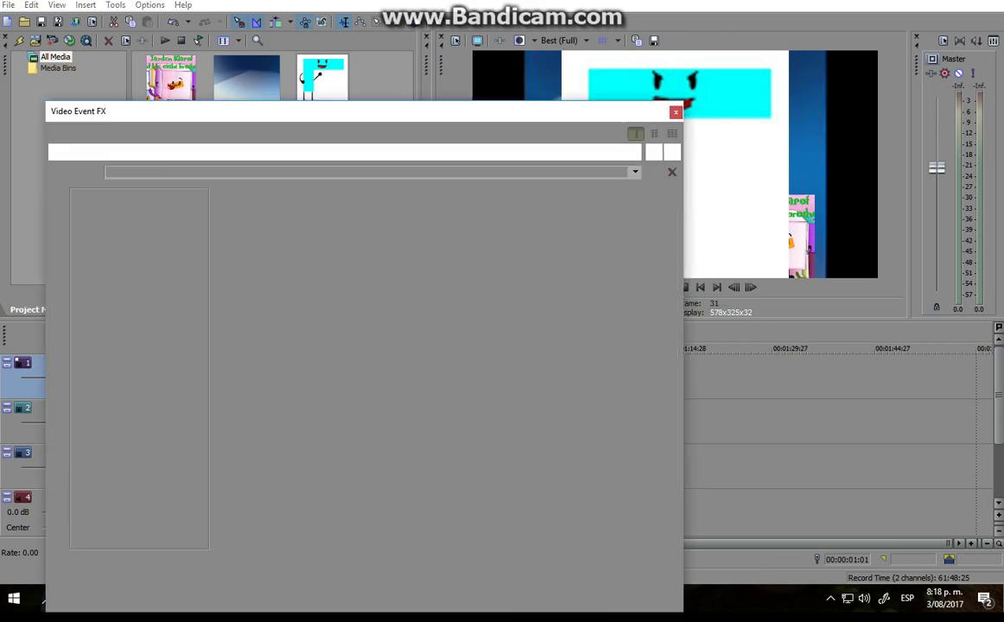
{"action": "left_click", "coordinate": [635, 171]}
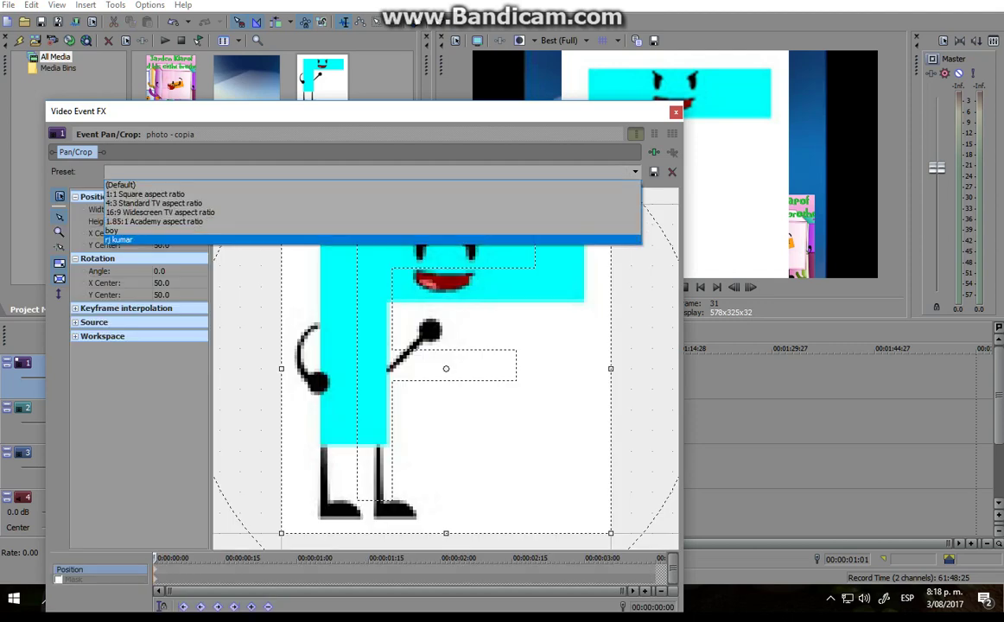
{"action": "left_click", "coordinate": [372, 240]}
{"action": "key", "text": "alt+Down"}
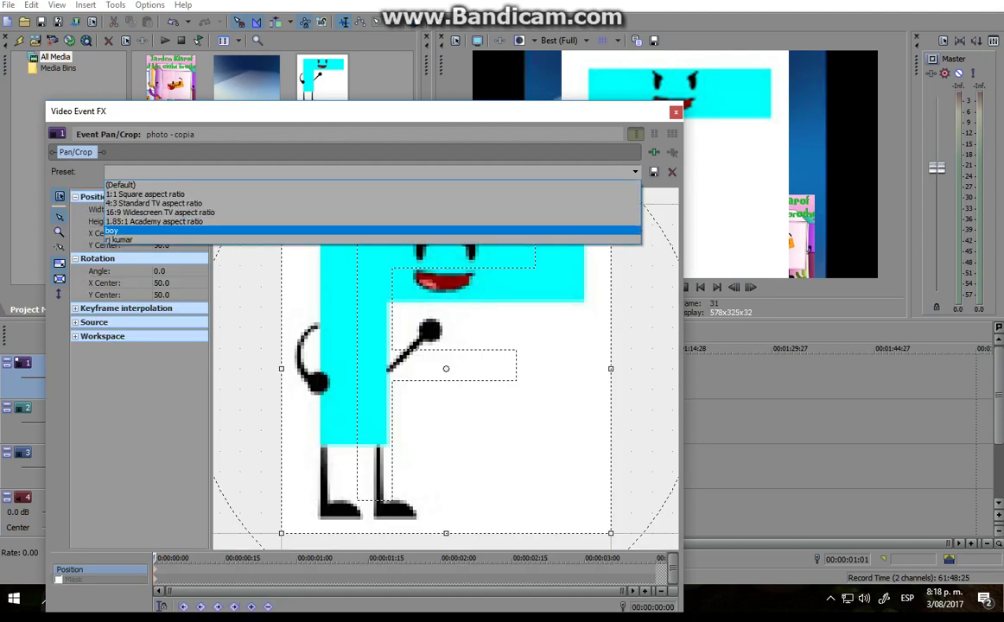
{"action": "left_click", "coordinate": [372, 230]}
{"action": "left_click", "coordinate": [676, 112]}
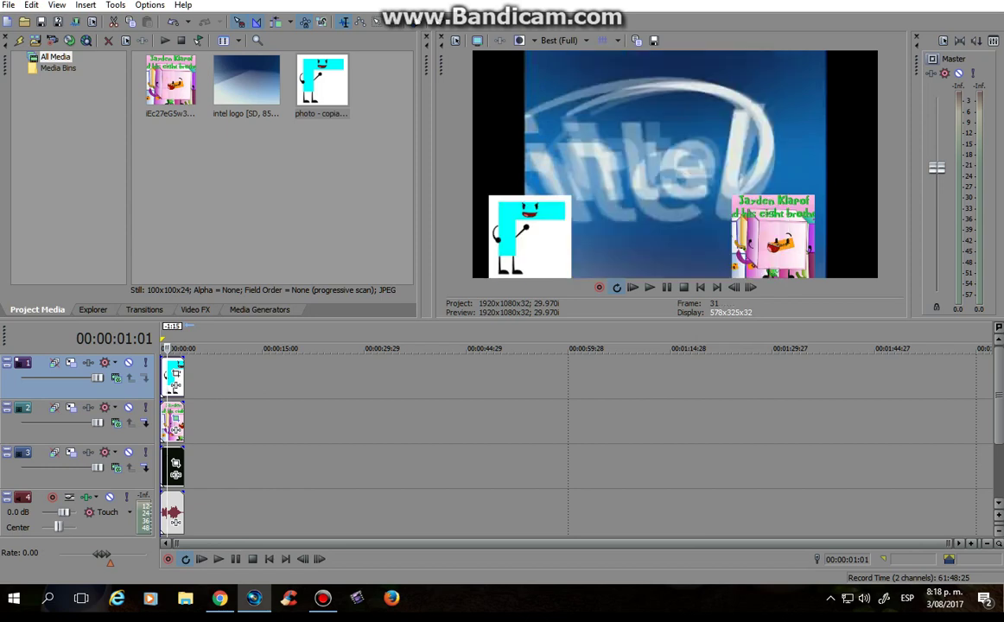
Step: Apply the Gradient Map effect's "G MAJOR4" preset to the intel logo video clip on the third track
{"action": "key", "text": "alt+8"}
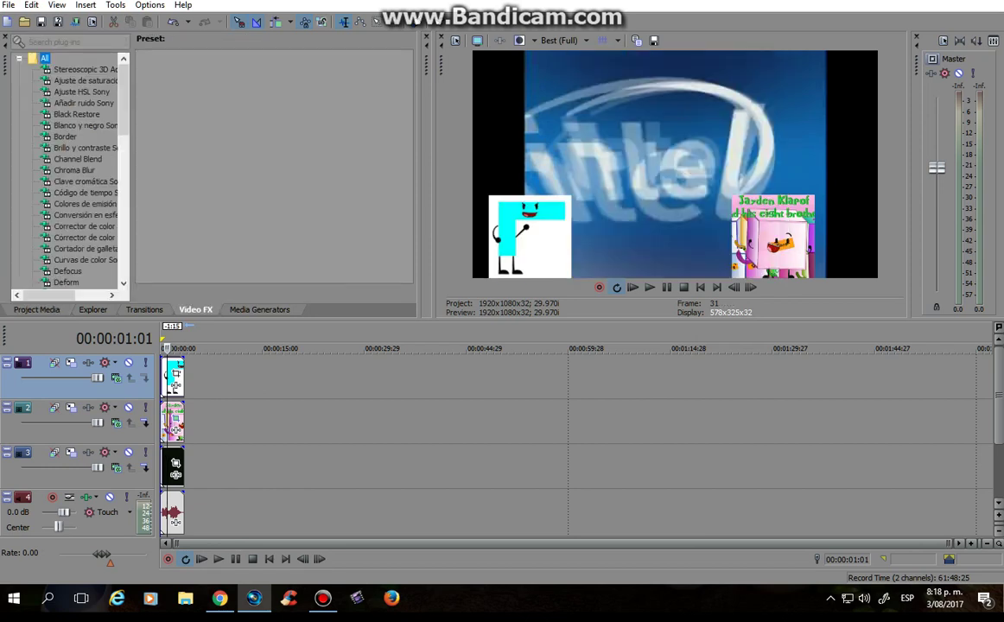
{"action": "scroll", "coordinate": [70, 173], "scroll_direction": "down", "scroll_amount": 8}
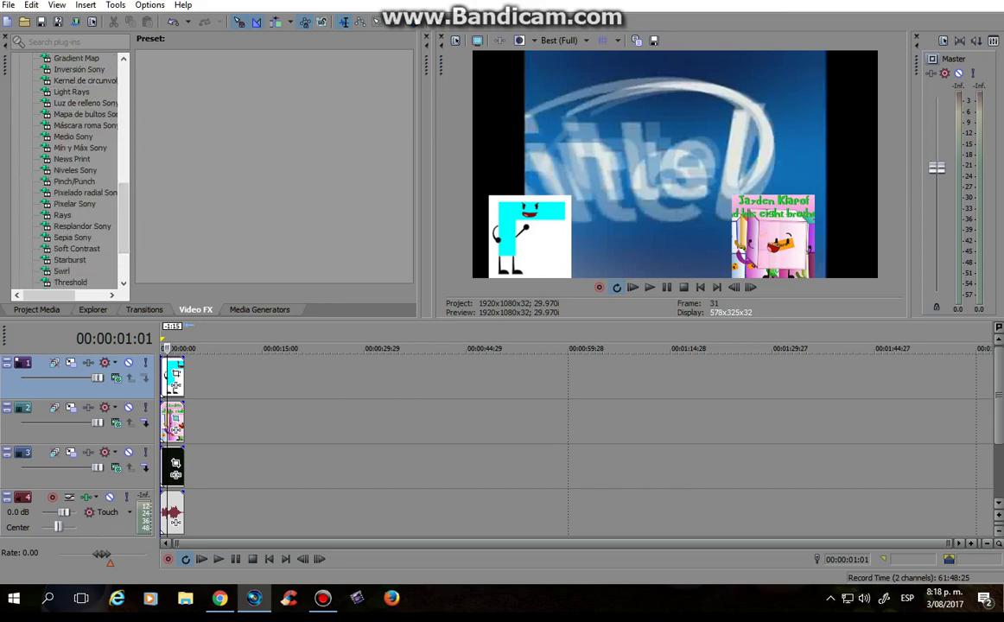
{"action": "left_click", "coordinate": [76, 57]}
{"action": "scroll", "coordinate": [265, 164], "scroll_direction": "down", "scroll_amount": 10}
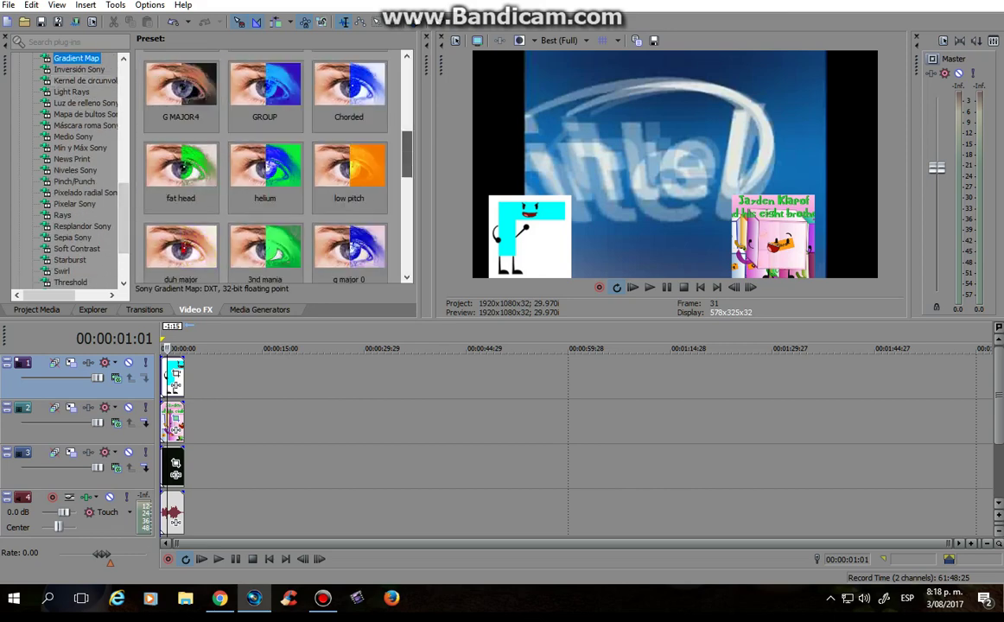
{"action": "scroll", "coordinate": [264, 164], "scroll_direction": "up", "scroll_amount": 8}
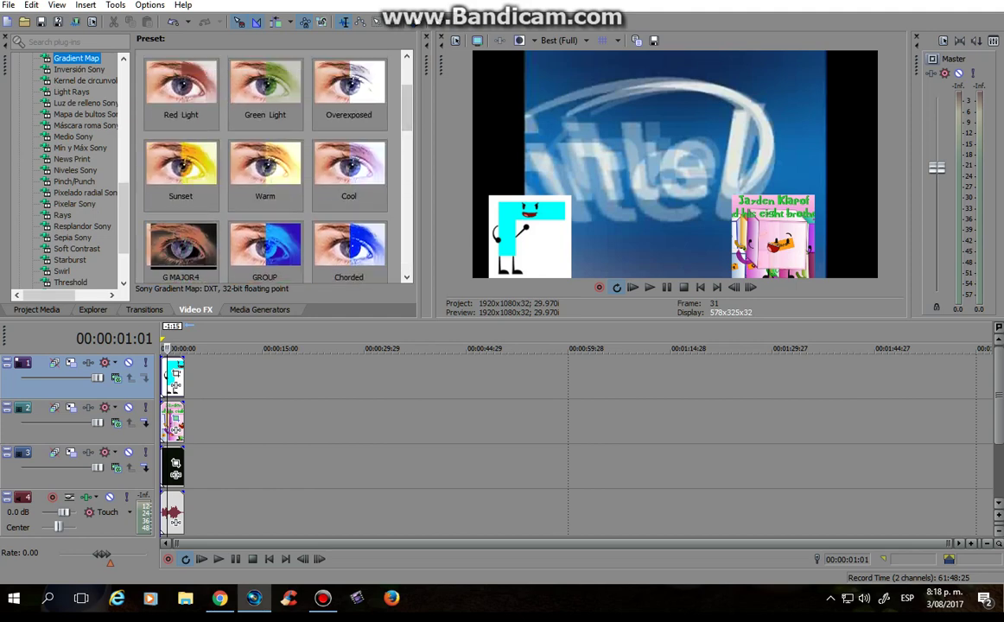
{"action": "left_click_drag", "start_coordinate": [180, 246], "coordinate": [172, 465]}
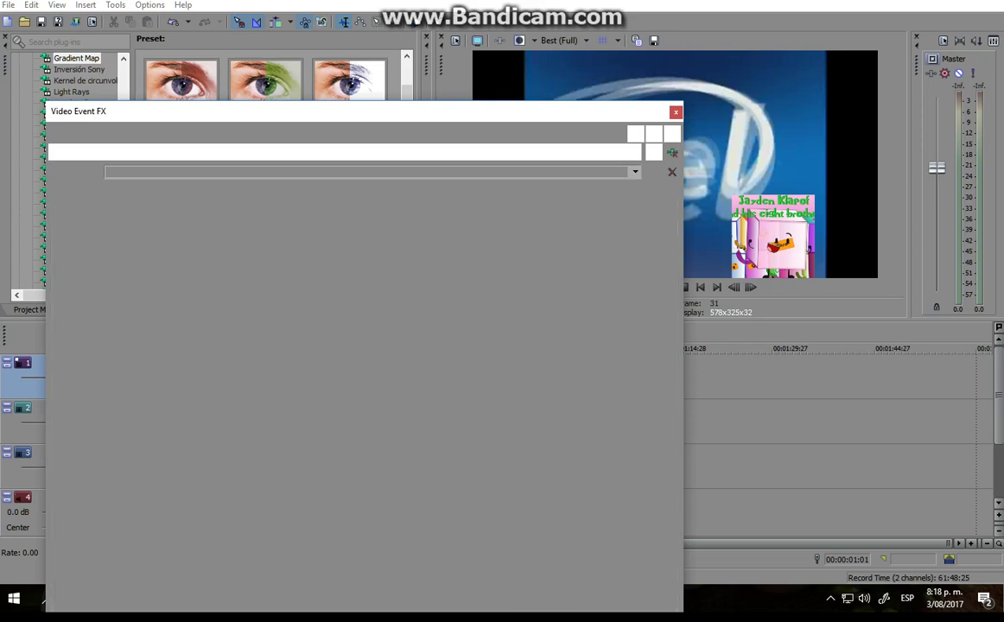
{"action": "left_click", "coordinate": [676, 111]}
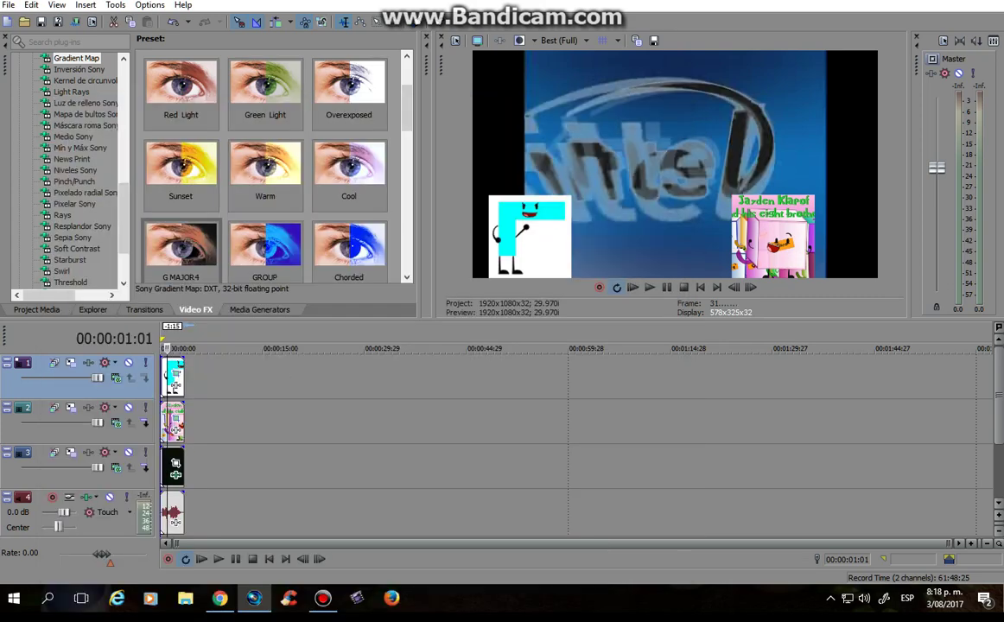
Step: Duplicate the intel logo's audio track
{"action": "key", "text": "Delete"}
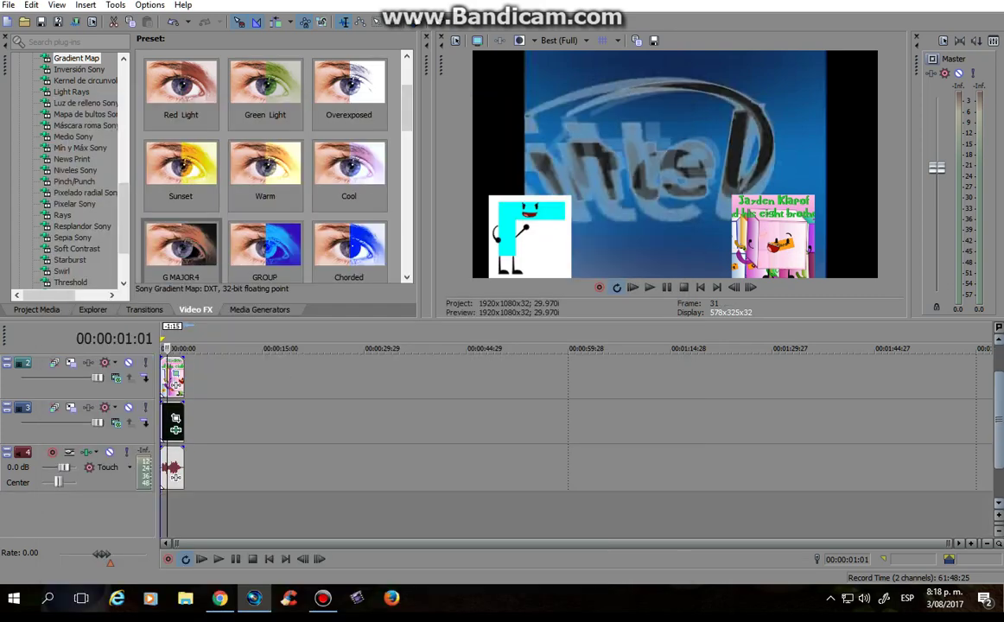
{"action": "right_click", "coordinate": [216, 529]}
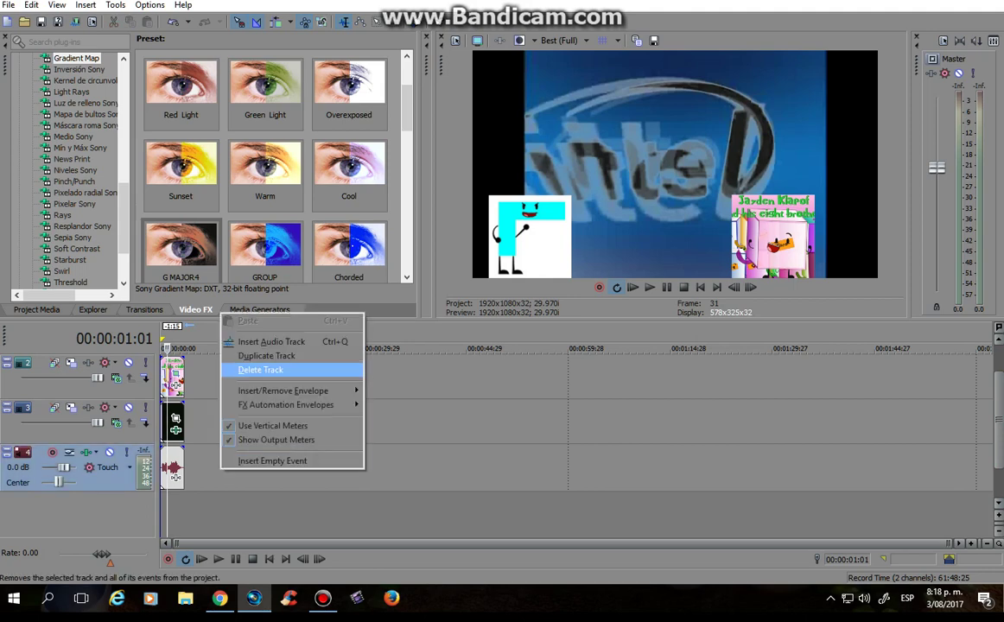
{"action": "left_click", "coordinate": [259, 352]}
Step: Set the duplicated audio event to Classic pitch shift with "A17. Drums, unpitched (minimum echo)" and a pitch change of 5
{"action": "right_click", "coordinate": [175, 519]}
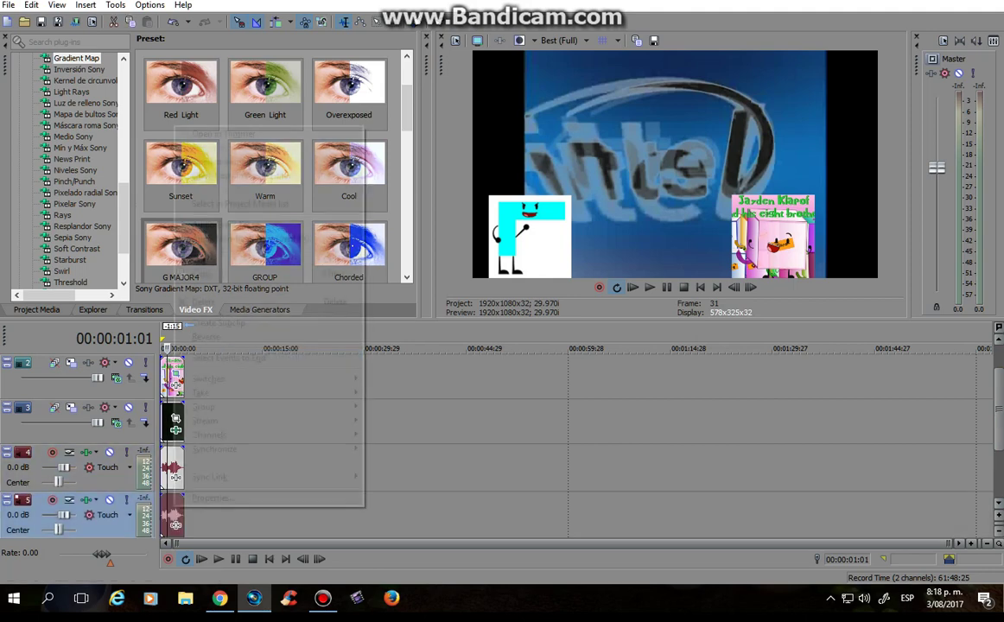
{"action": "left_click", "coordinate": [183, 499]}
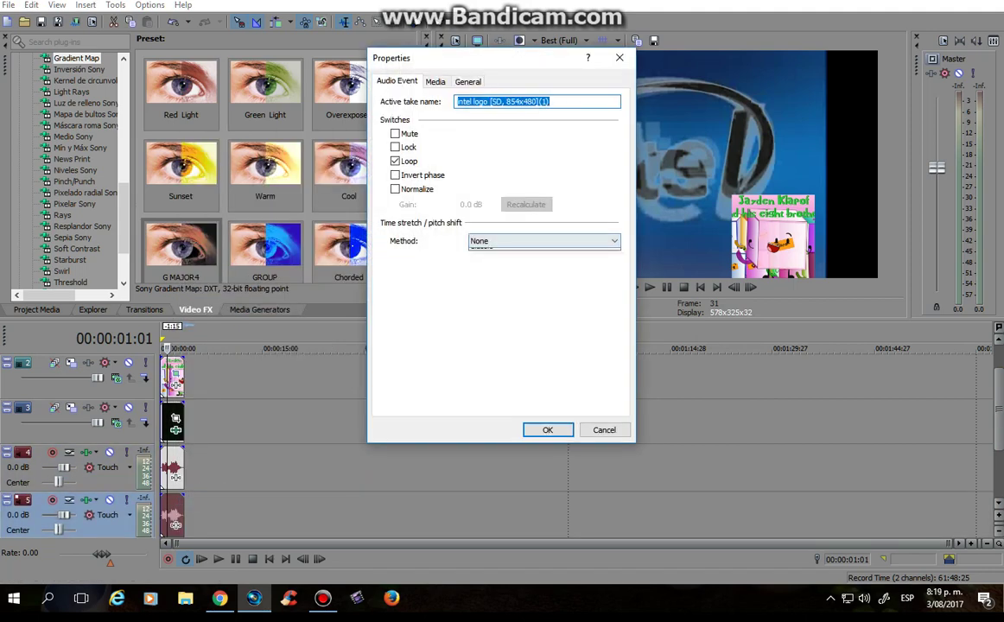
{"action": "left_click", "coordinate": [544, 241]}
{"action": "left_click", "coordinate": [543, 273]}
{"action": "left_click", "coordinate": [544, 260]}
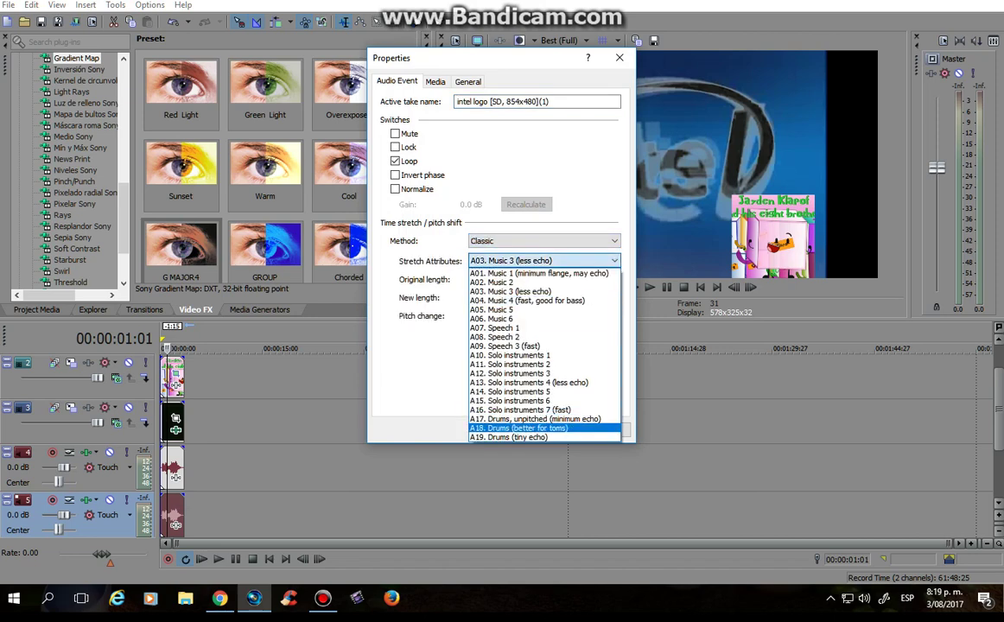
{"action": "left_click", "coordinate": [536, 419]}
{"action": "left_click_drag", "start_coordinate": [558, 315], "coordinate": [564, 315]}
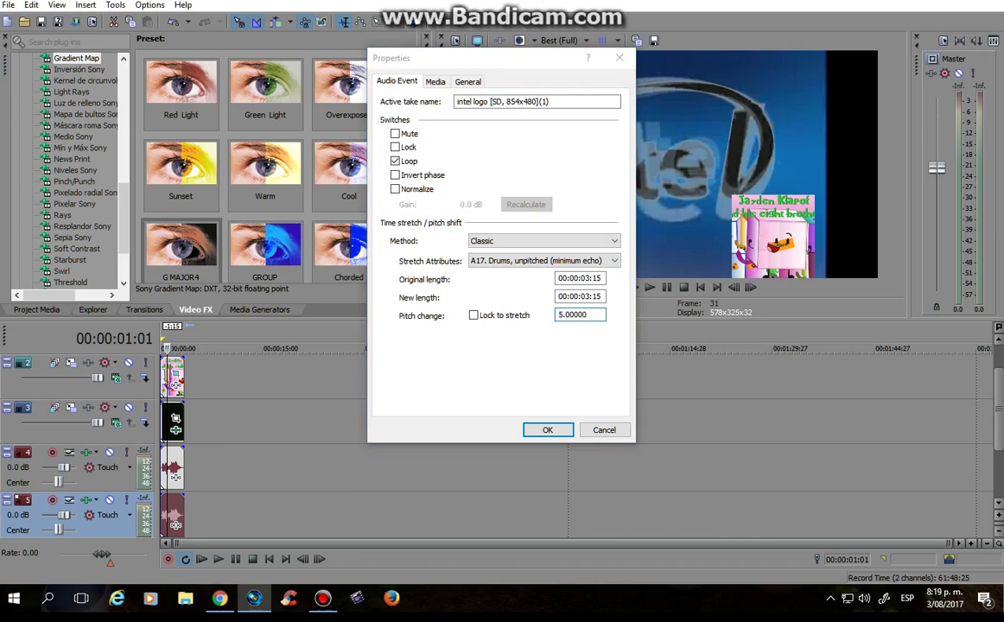
{"action": "key", "text": "Return"}
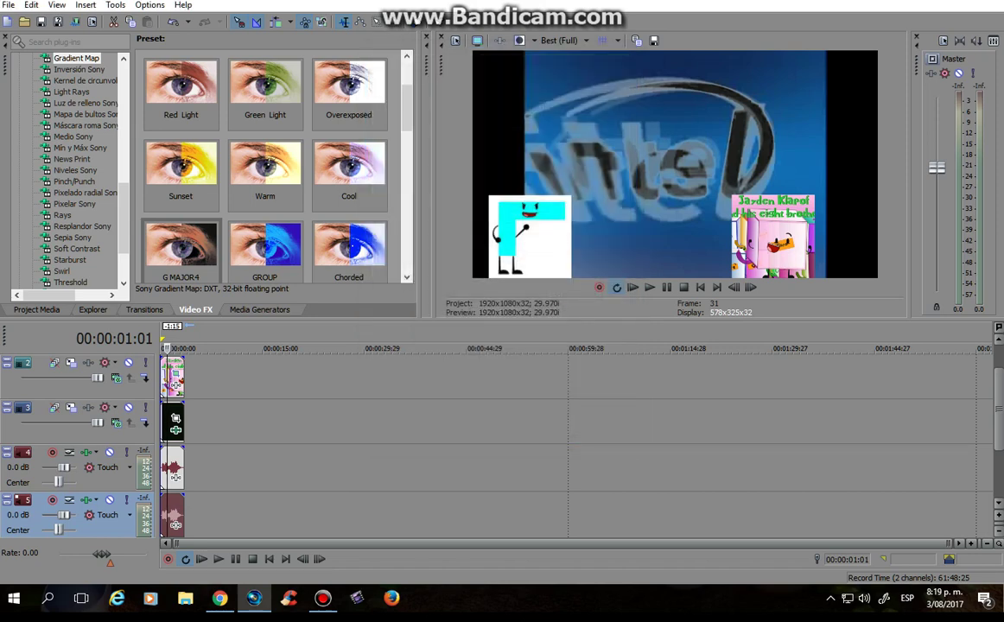
Step: Return the timeline cursor to the start and select the clips' full length, up to 00:00:03:15, as the loop region
{"action": "key", "text": "ctrl+Home"}
{"action": "scroll", "coordinate": [575, 445], "scroll_direction": "up", "scroll_amount": 1}
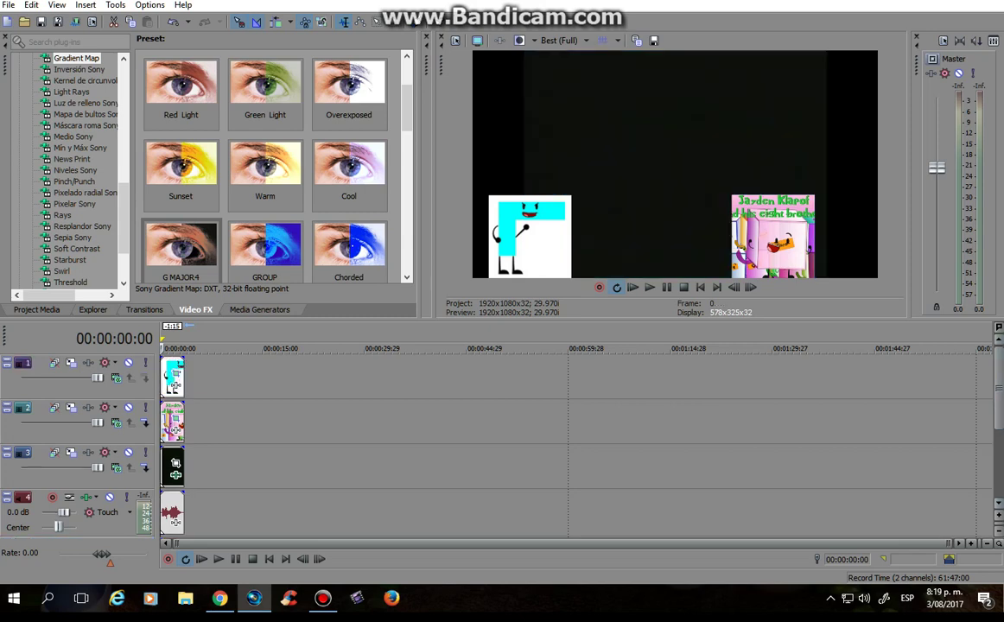
{"action": "key", "text": "shift+End"}
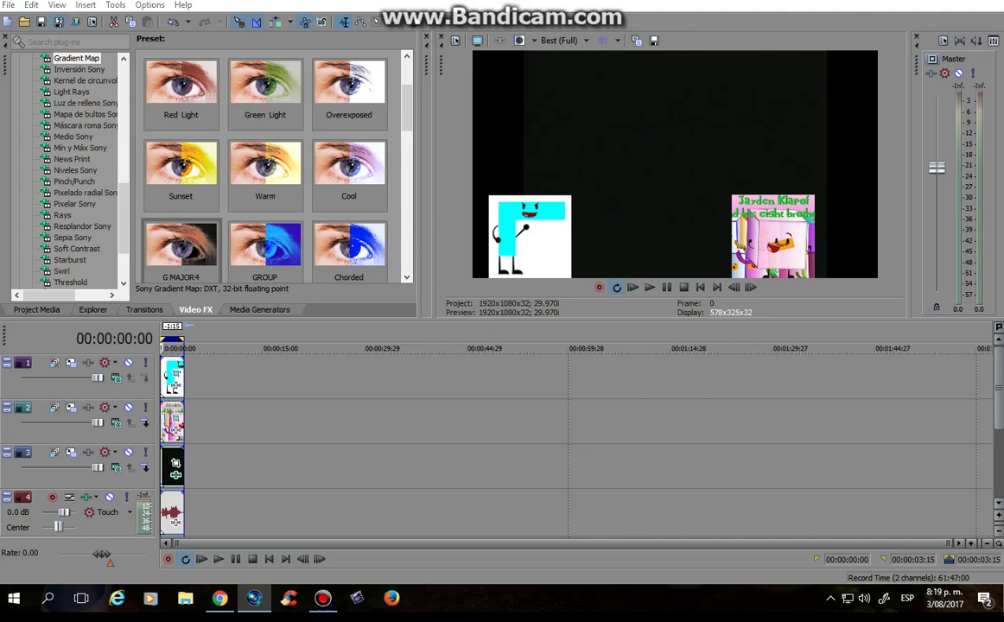
Step: Render the selected loop region as a Windows Media Video file named "intel in g major 4"
{"action": "key", "text": "ctrl+s"}
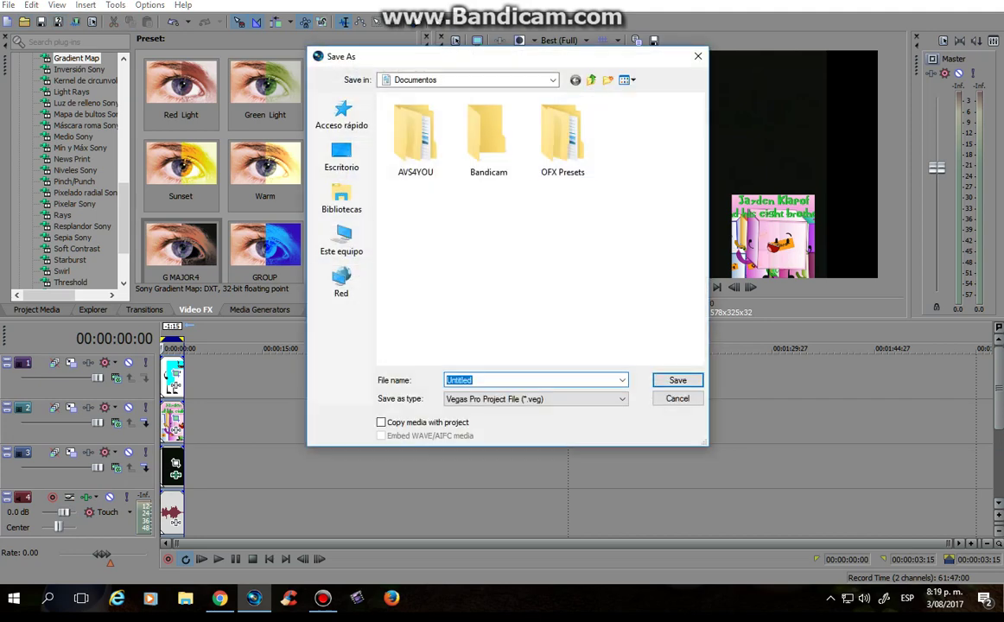
{"action": "left_click", "coordinate": [697, 56]}
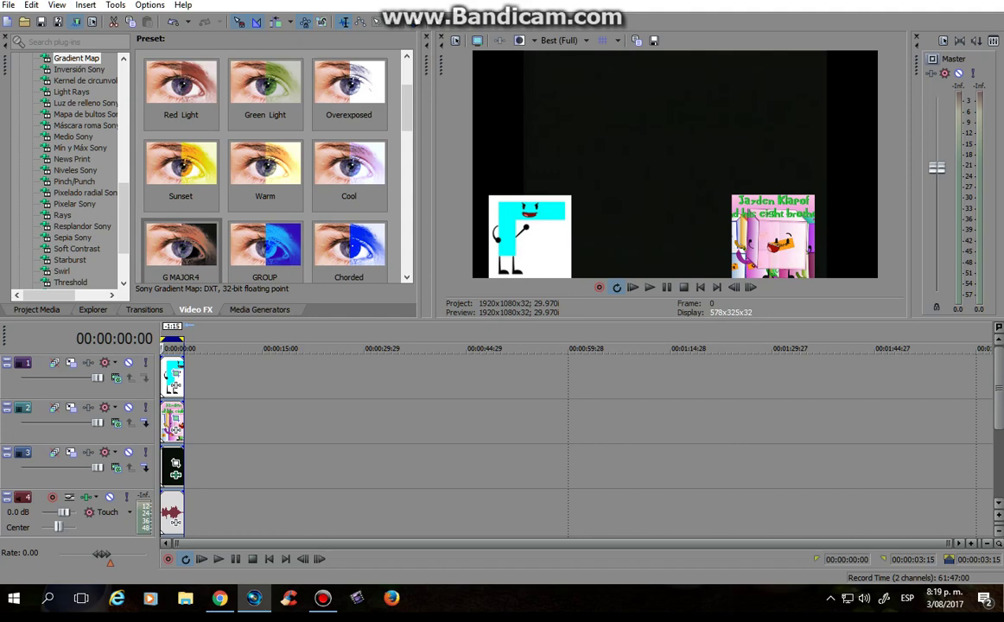
{"action": "key", "text": "ctrl+m"}
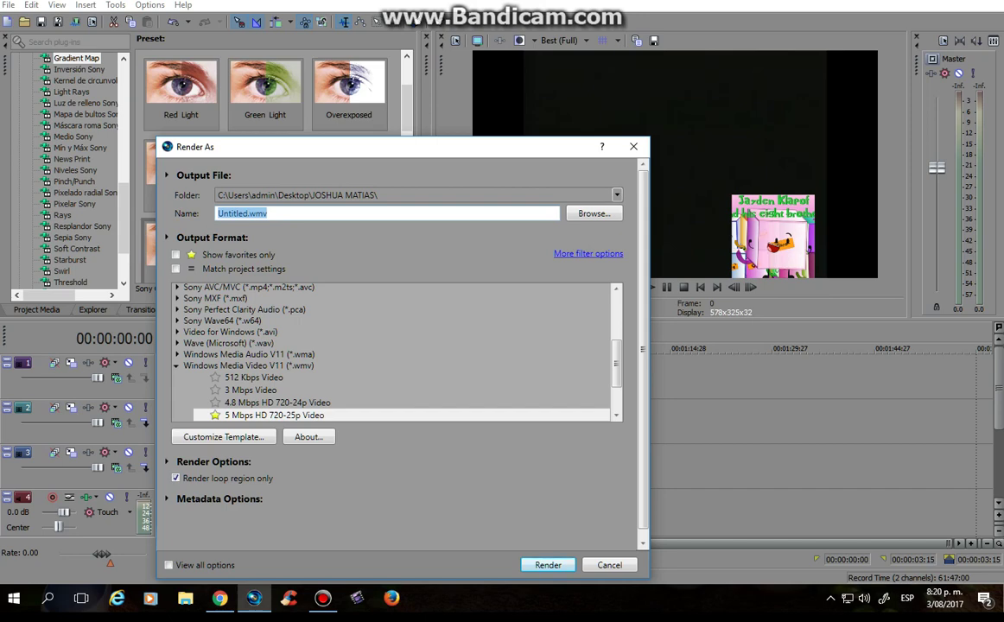
{"action": "type", "text": "intel"}
{"action": "type", "text": "in gm"}
{"action": "key", "text": "BackSpace"}
{"action": "type", "text": "major"}
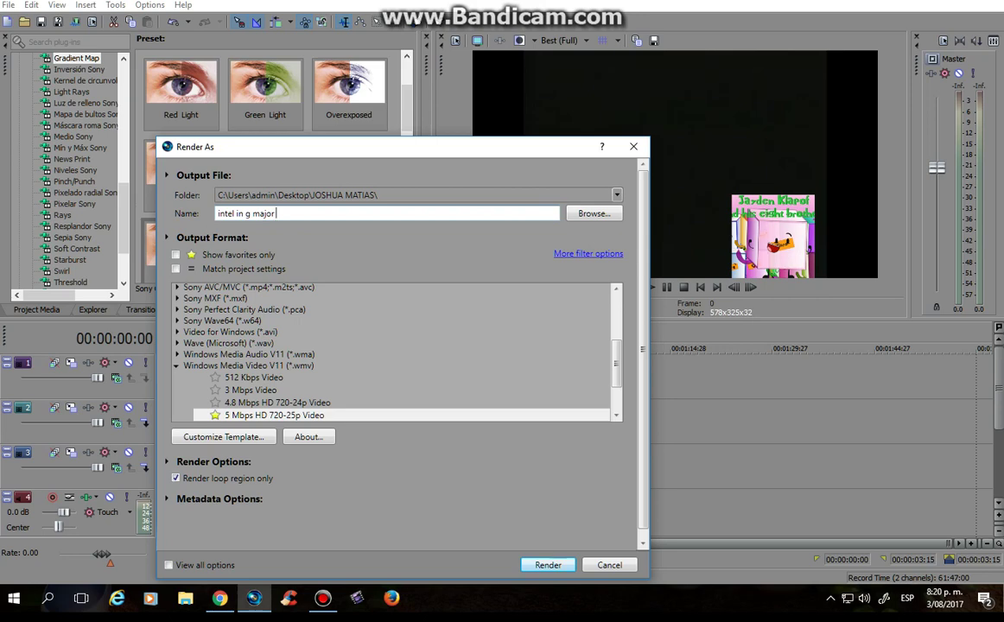
{"action": "type", "text": " 4"}
{"action": "key", "text": "Return"}
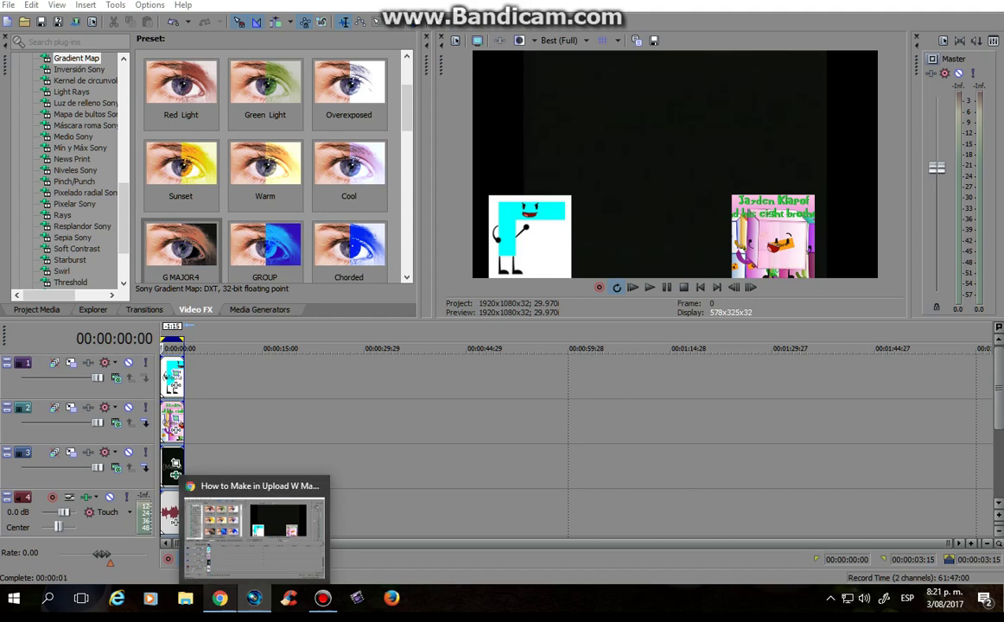
Step: Close Vegas Pro and discard the changes to the untitled project
{"action": "right_click", "coordinate": [254, 598]}
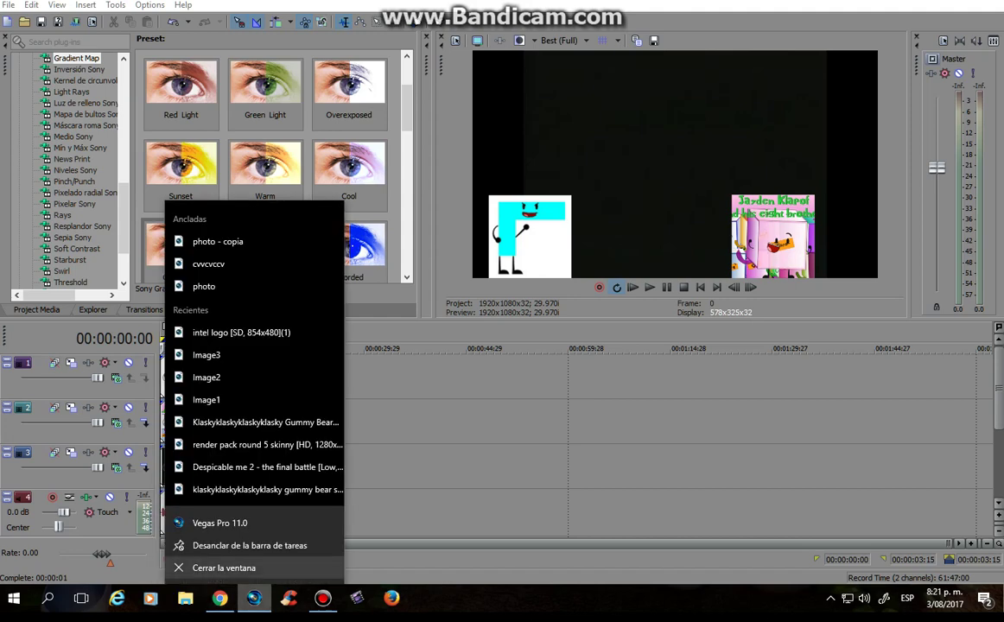
{"action": "left_click", "coordinate": [224, 568]}
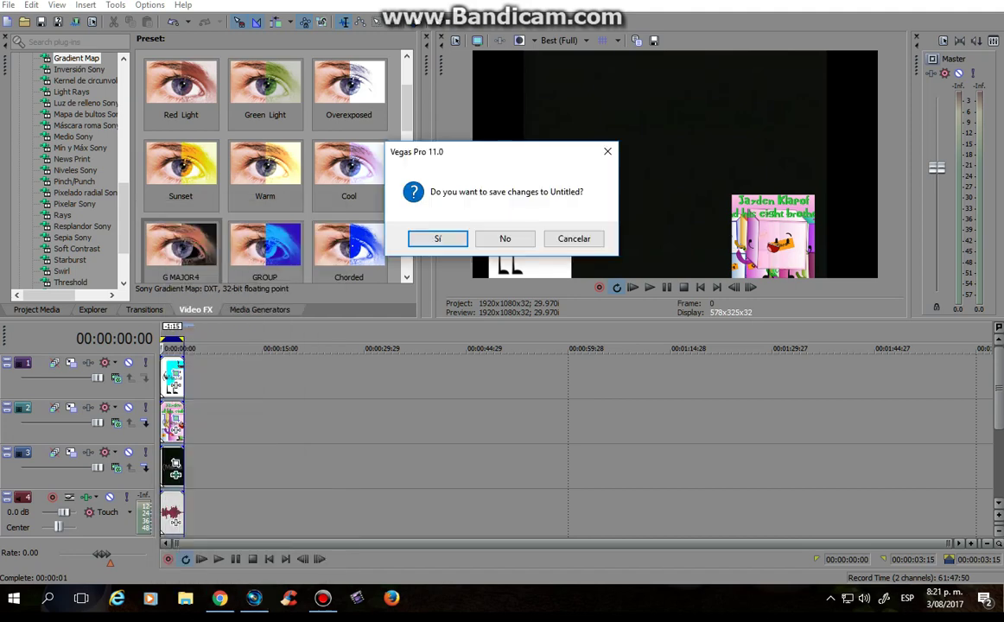
{"action": "left_click", "coordinate": [505, 239]}
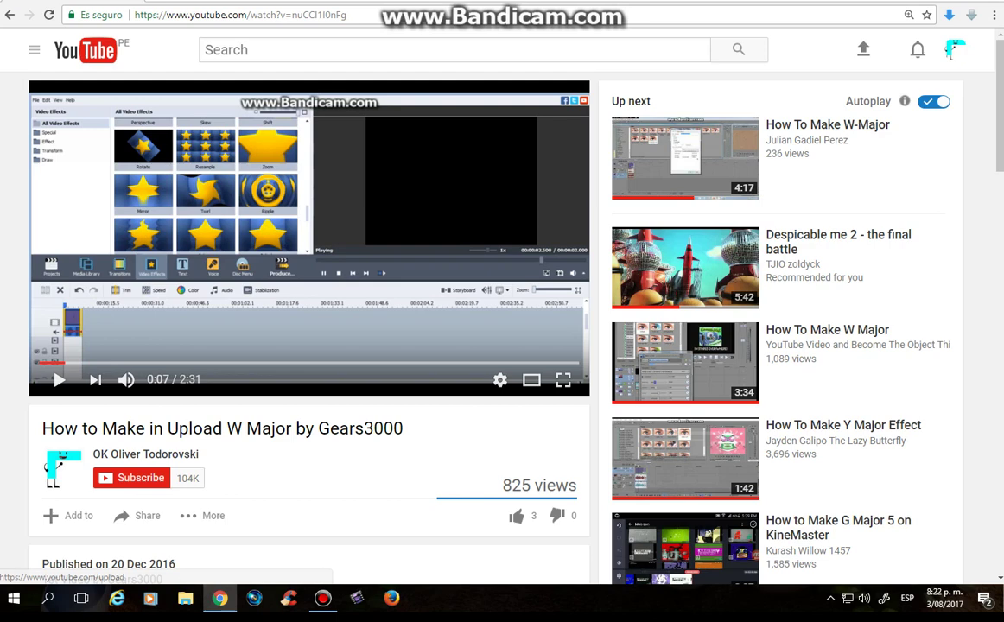
Step: Open YouTube's video upload page from the watch page in Chrome
{"action": "left_click_drag", "start_coordinate": [863, 50], "coordinate": [211, 7]}
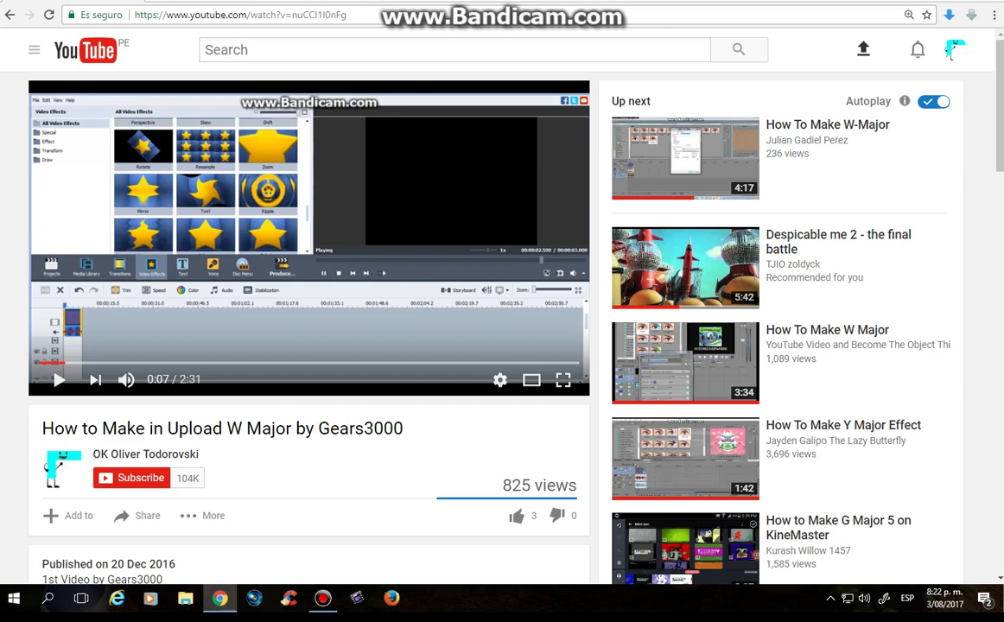
{"action": "left_click", "coordinate": [862, 49]}
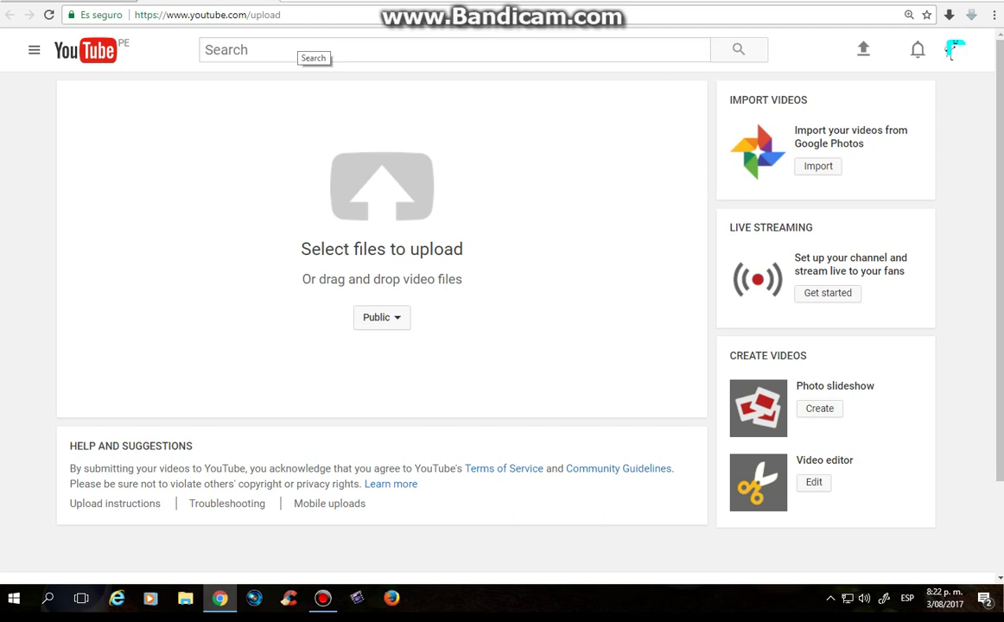
{"action": "scroll", "coordinate": [381, 216], "scroll_direction": "down", "scroll_amount": 1}
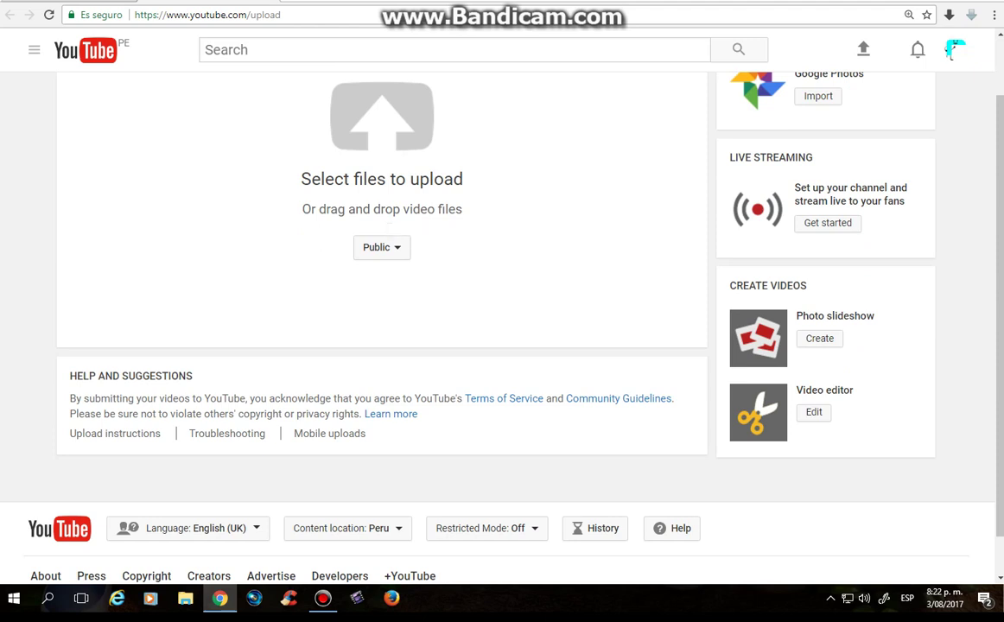
{"action": "scroll", "coordinate": [393, 203], "scroll_direction": "up", "scroll_amount": 1}
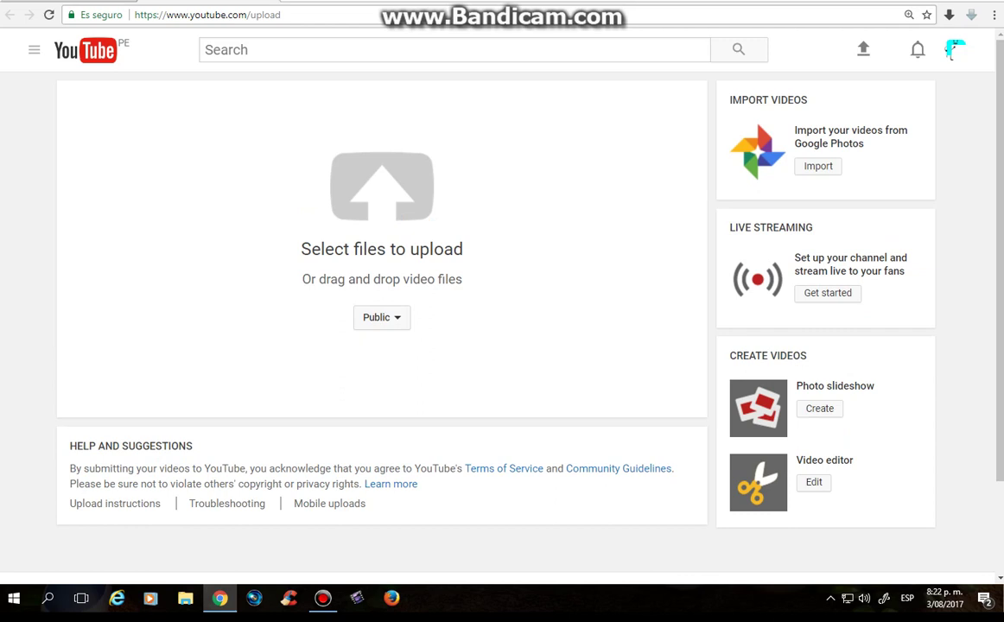
Step: Start selecting a file to upload and browse to the personal desktop folder that holds the rendered video
{"action": "left_click", "coordinate": [387, 194]}
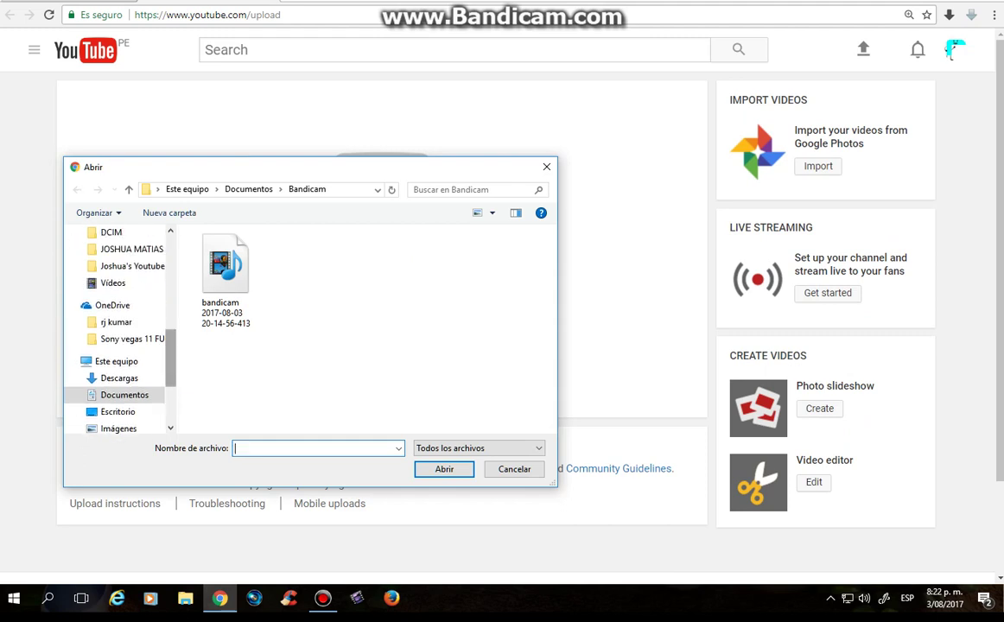
{"action": "left_click", "coordinate": [124, 395]}
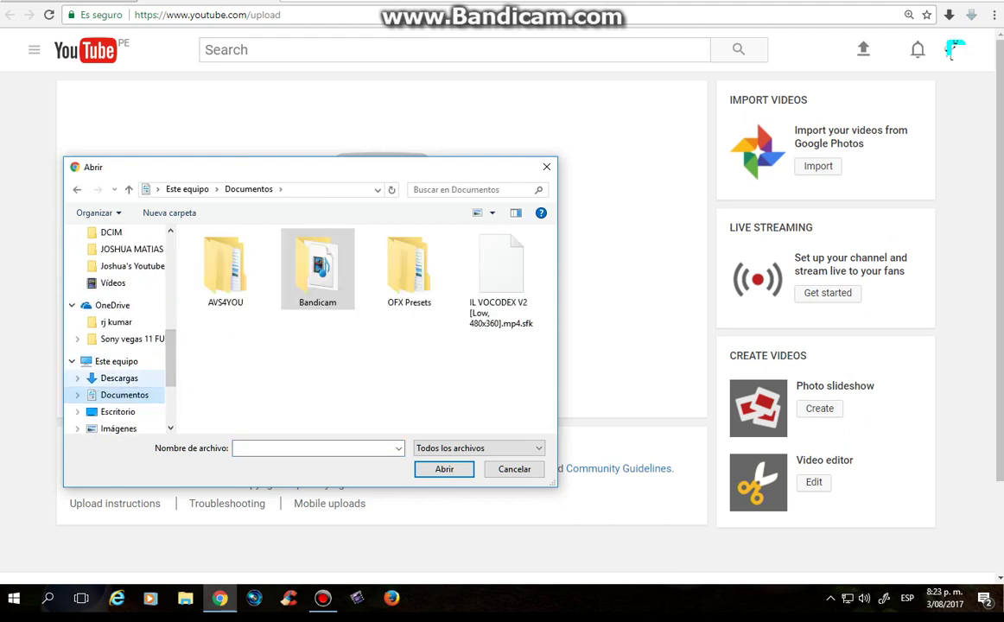
{"action": "left_click_drag", "start_coordinate": [317, 263], "coordinate": [109, 278]}
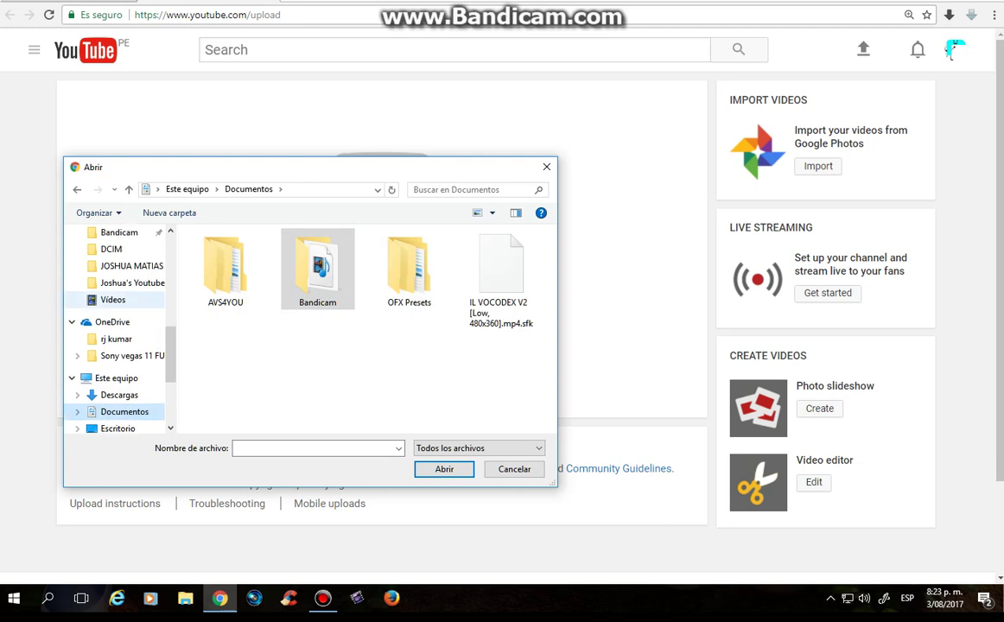
{"action": "left_click_drag", "start_coordinate": [170, 356], "coordinate": [170, 336]}
{"action": "scroll", "coordinate": [117, 328], "scroll_direction": "up", "scroll_amount": 5}
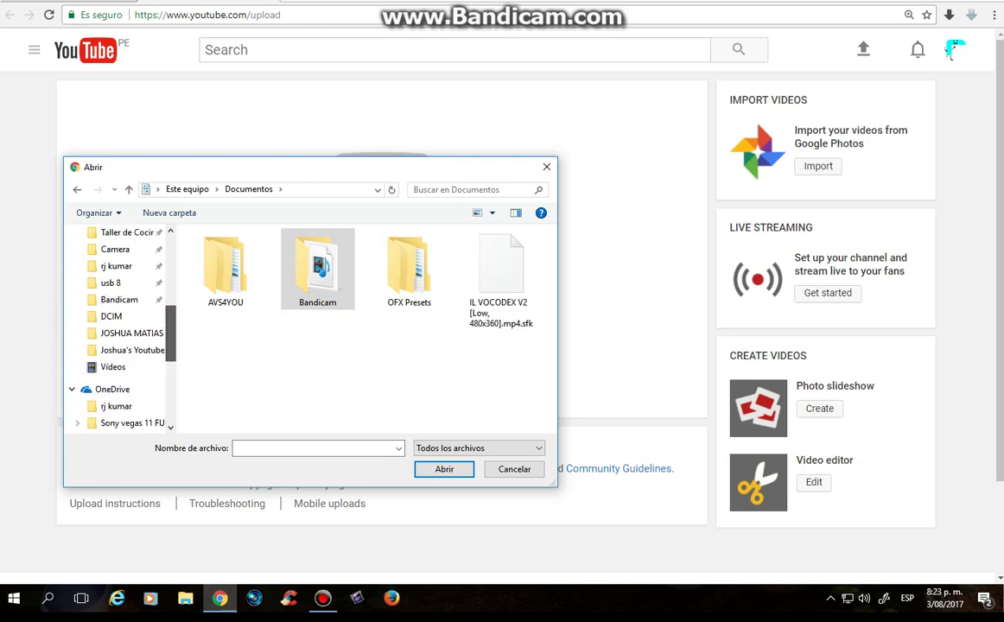
{"action": "scroll", "coordinate": [117, 328], "scroll_direction": "up", "scroll_amount": 1}
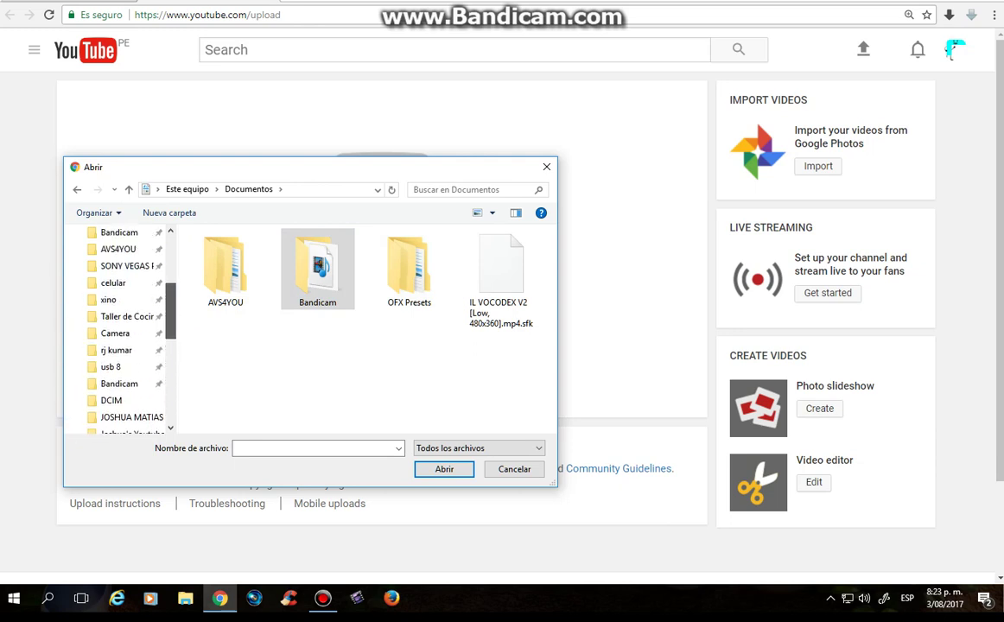
{"action": "scroll", "coordinate": [116, 328], "scroll_direction": "up", "scroll_amount": 7}
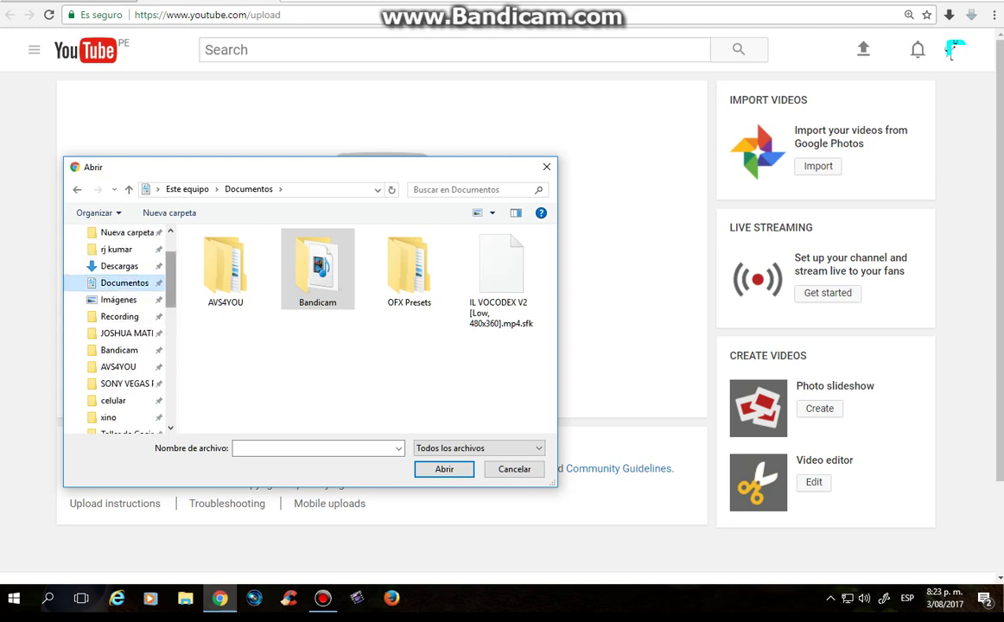
{"action": "scroll", "coordinate": [121, 328], "scroll_direction": "down", "scroll_amount": 7}
{"action": "left_click_drag", "start_coordinate": [170, 309], "coordinate": [171, 326]}
{"action": "left_click", "coordinate": [130, 367]}
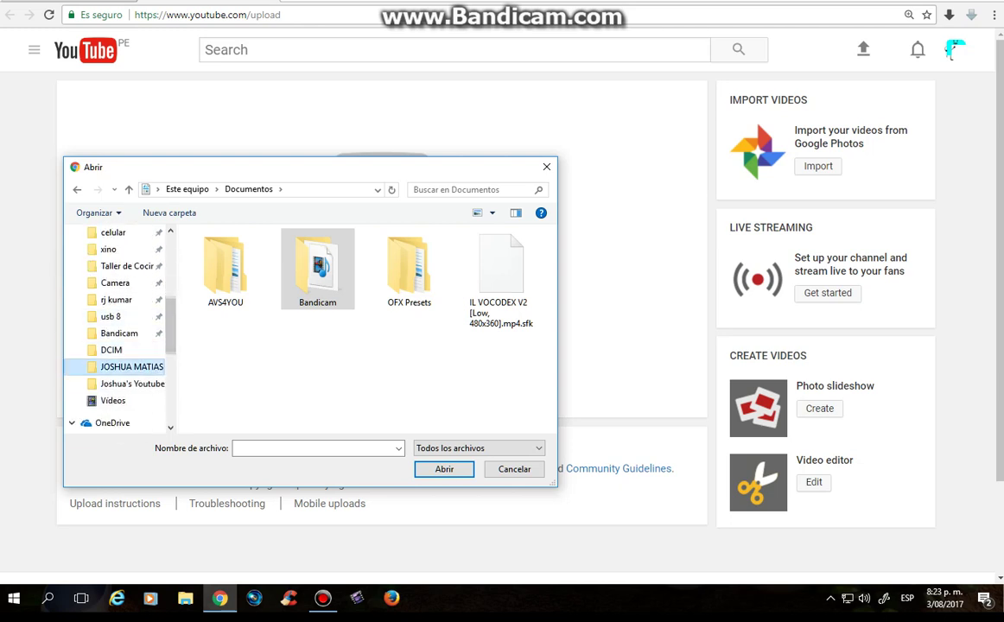
Step: Find the "intel in g major 4" video in the folder and upload it
{"action": "scroll", "coordinate": [466, 276], "scroll_direction": "down", "scroll_amount": 3}
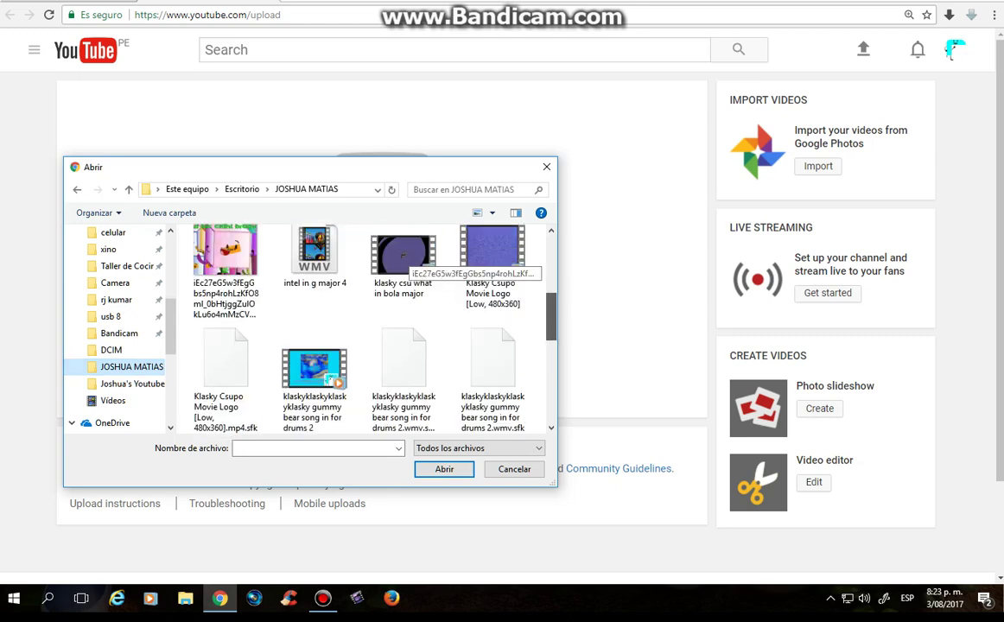
{"action": "scroll", "coordinate": [403, 268], "scroll_direction": "up", "scroll_amount": 1}
{"action": "scroll", "coordinate": [403, 269], "scroll_direction": "down", "scroll_amount": 5}
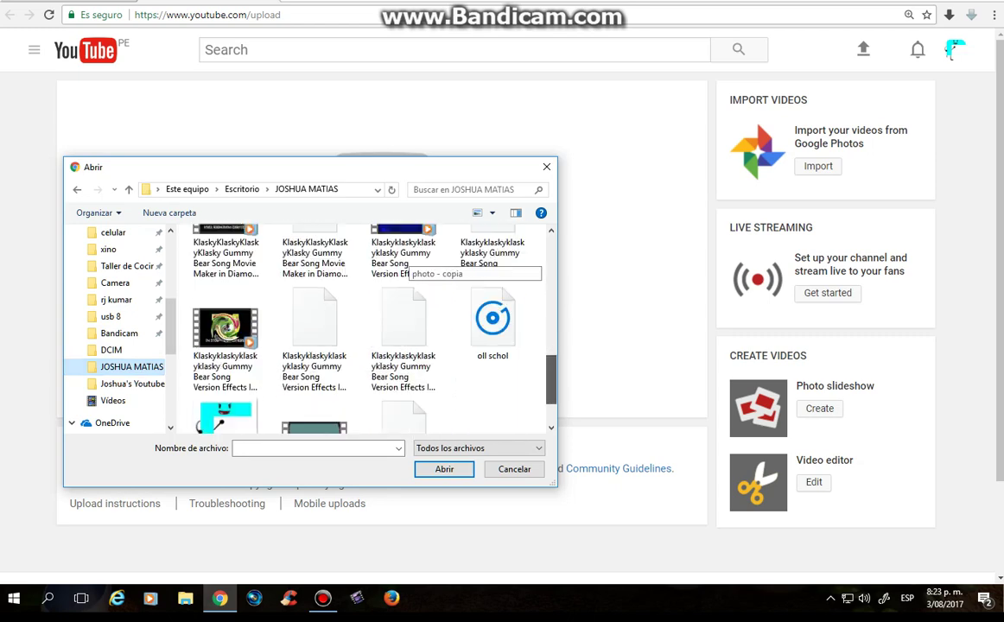
{"action": "scroll", "coordinate": [402, 268], "scroll_direction": "up", "scroll_amount": 4}
{"action": "scroll", "coordinate": [403, 267], "scroll_direction": "up", "scroll_amount": 4}
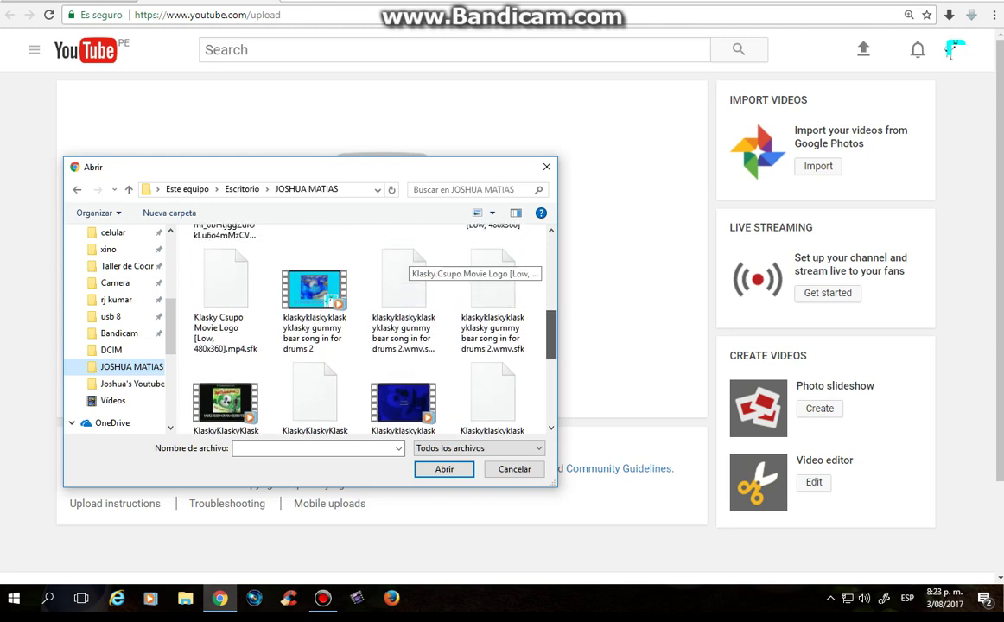
{"action": "scroll", "coordinate": [403, 268], "scroll_direction": "up", "scroll_amount": 2}
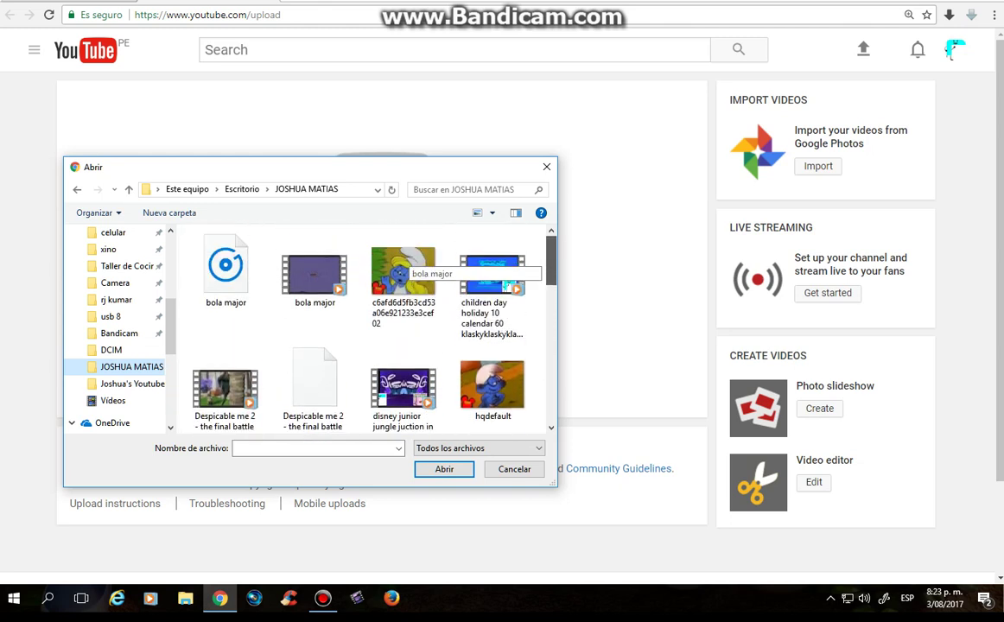
{"action": "scroll", "coordinate": [403, 268], "scroll_direction": "down", "scroll_amount": 2}
{"action": "scroll", "coordinate": [403, 269], "scroll_direction": "up", "scroll_amount": 2}
{"action": "scroll", "coordinate": [403, 269], "scroll_direction": "down", "scroll_amount": 2}
{"action": "left_click", "coordinate": [315, 337]}
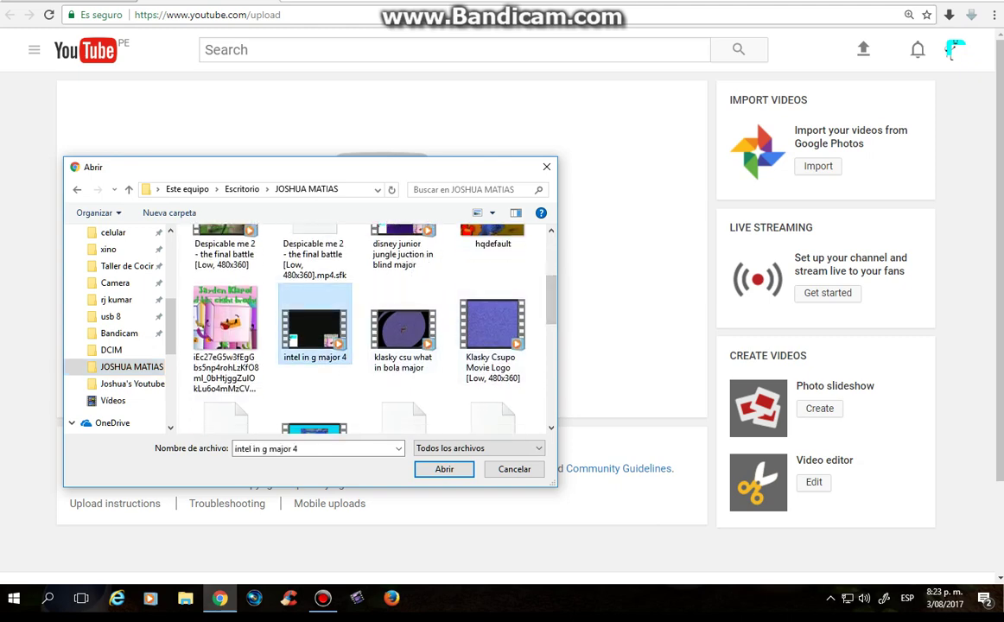
{"action": "double_click", "coordinate": [315, 337]}
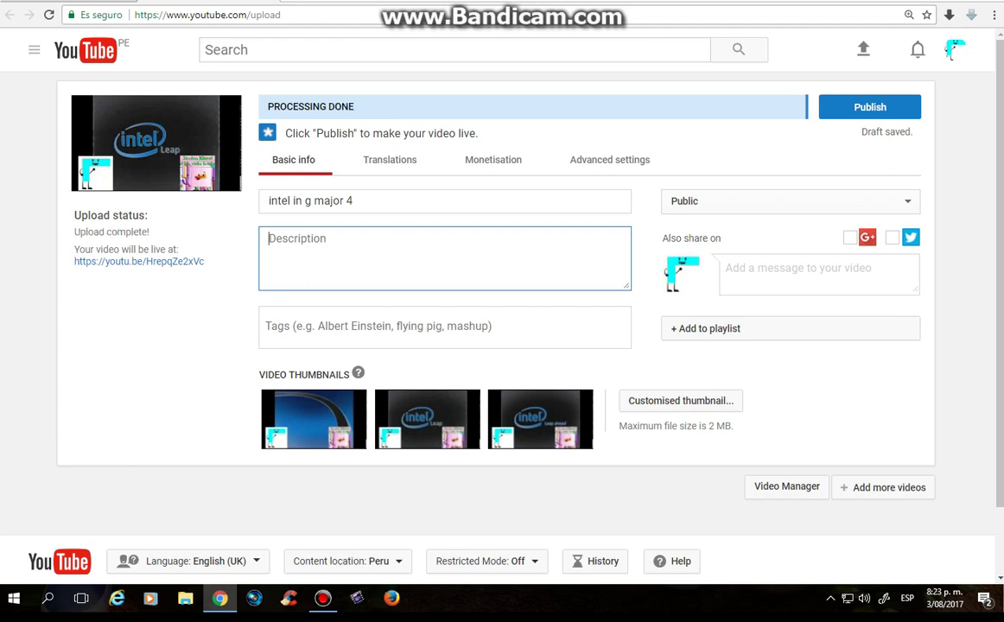
Step: Enter "poy moa" as the uploaded video's description
{"action": "type", "text": "o"}
{"action": "key", "text": "BackSpace"}
{"action": "type", "text": "poy"}
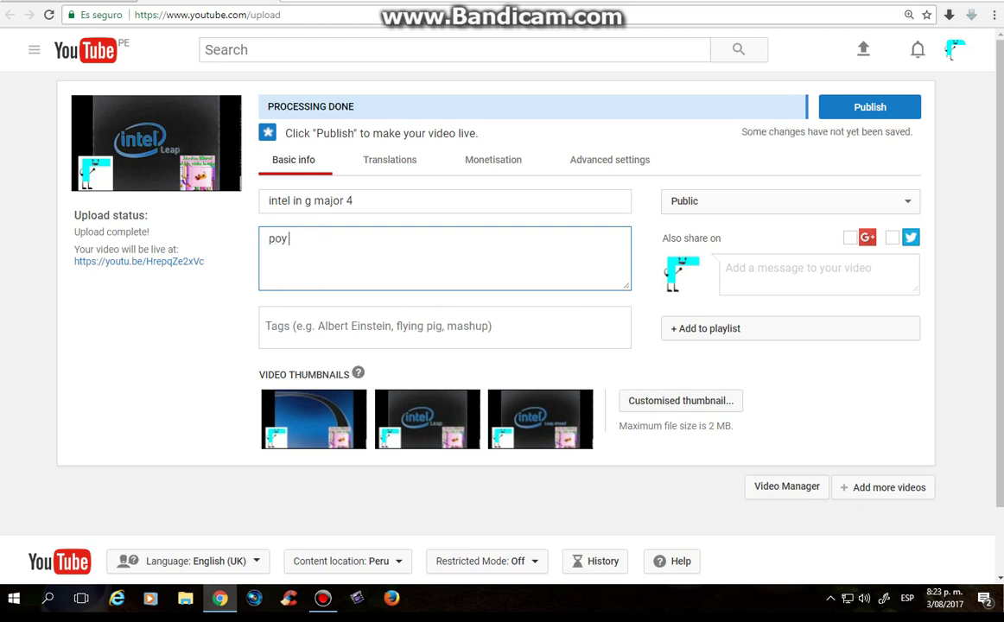
{"action": "type", "text": " moa"}
Step: Set the video's licence and rights ownership to "Creative Commons - Attribution" in the advanced settings
{"action": "left_click", "coordinate": [609, 160]}
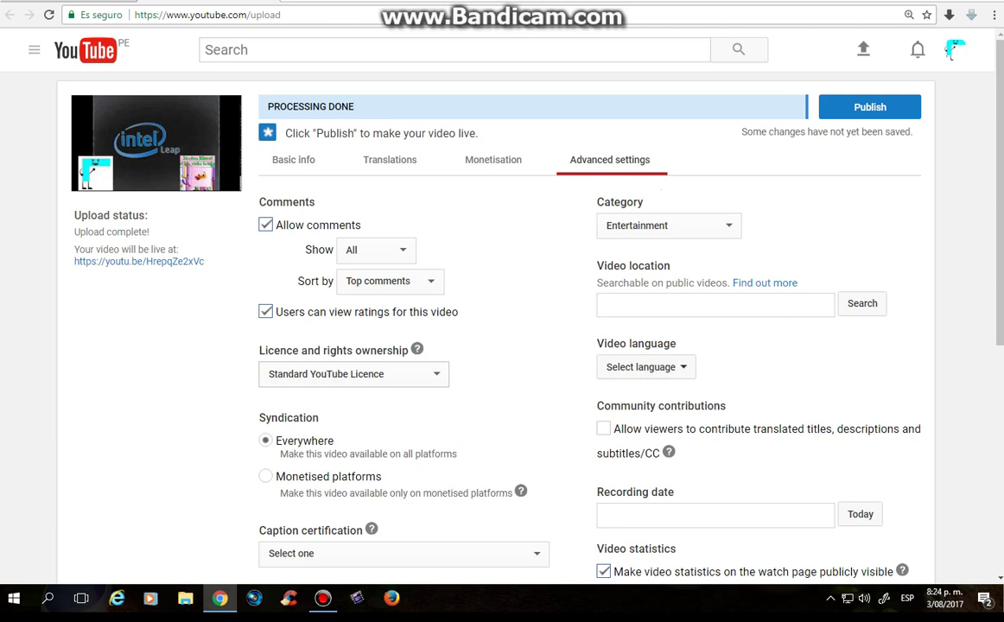
{"action": "left_click", "coordinate": [353, 374]}
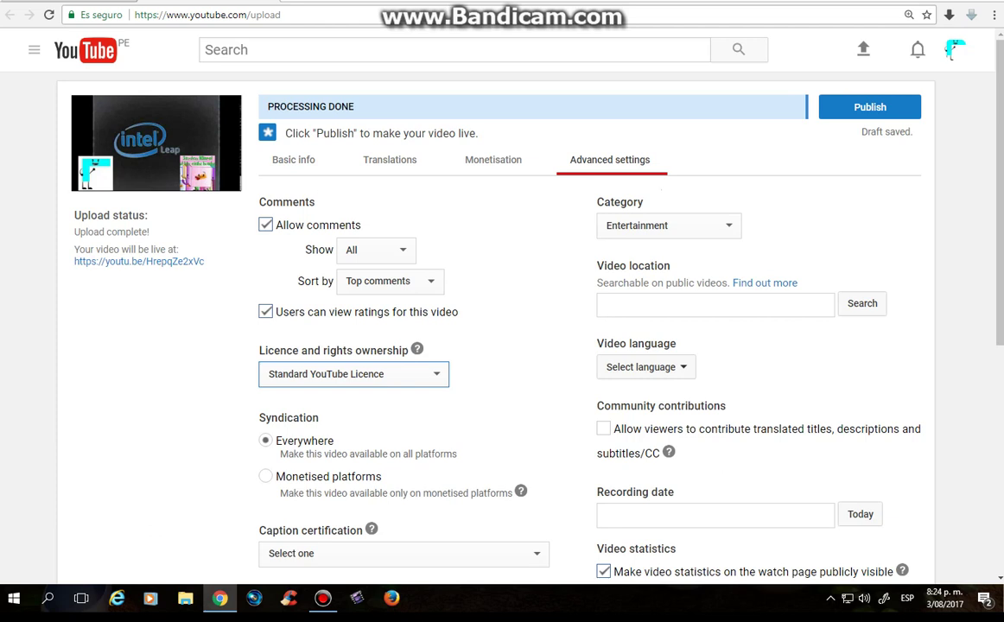
{"action": "left_click", "coordinate": [353, 374]}
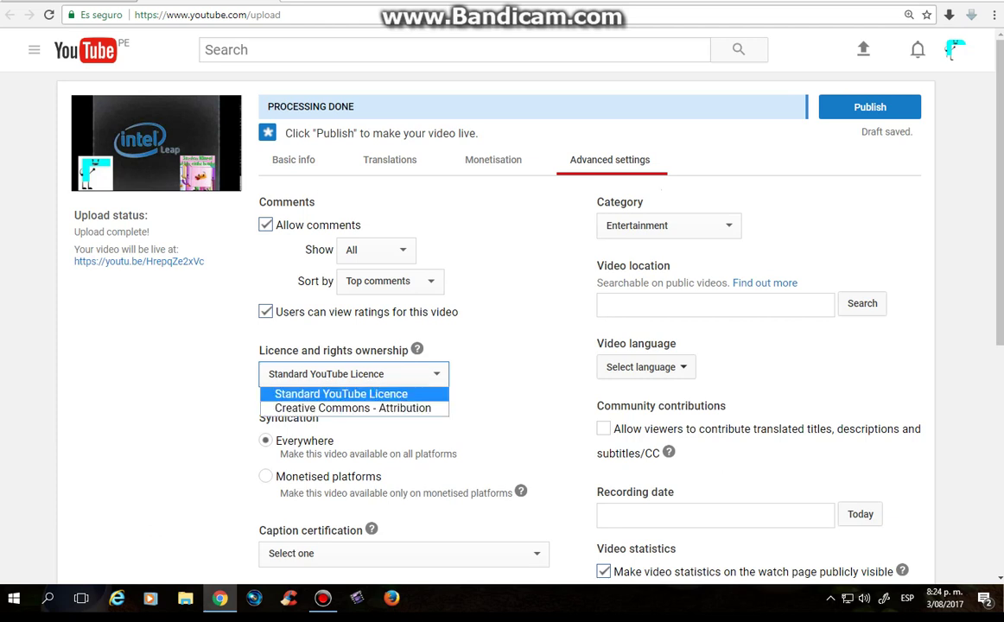
{"action": "left_click", "coordinate": [352, 408]}
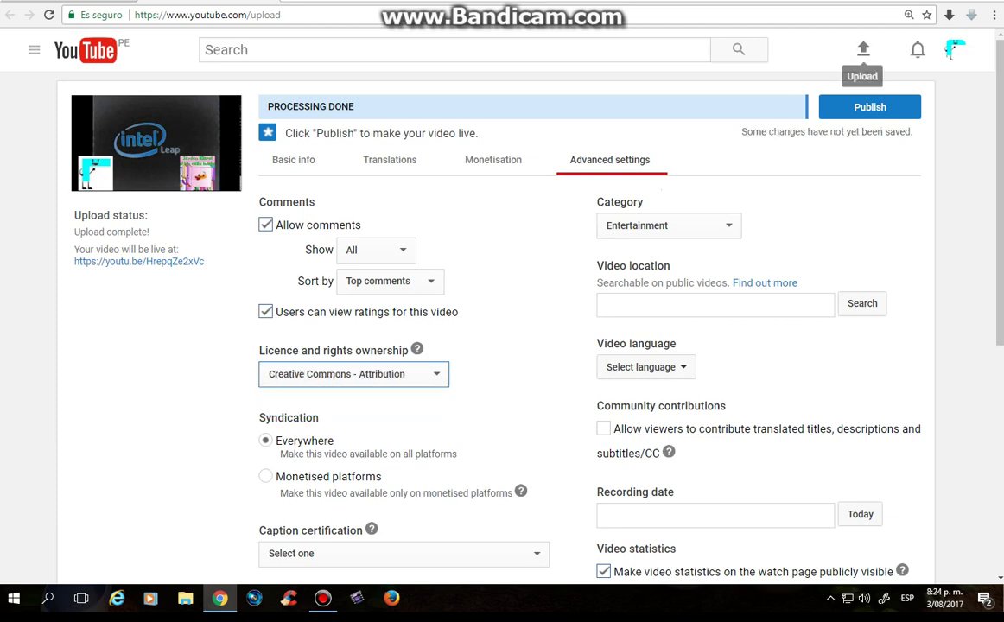
Step: Publish the "intel in g major 4" video and open its watch page
{"action": "left_click", "coordinate": [870, 107]}
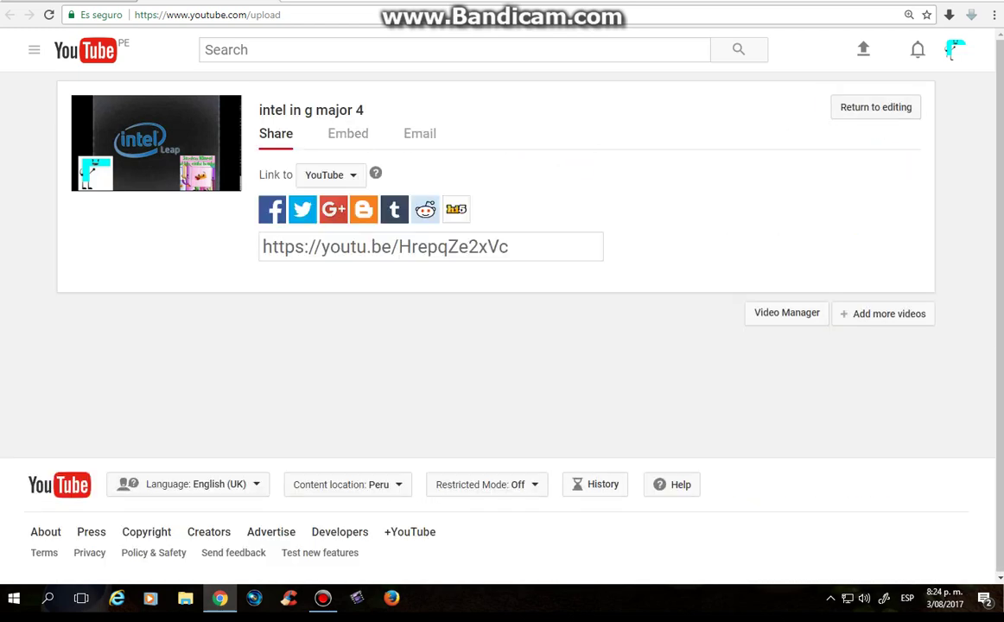
{"action": "left_click", "coordinate": [156, 143]}
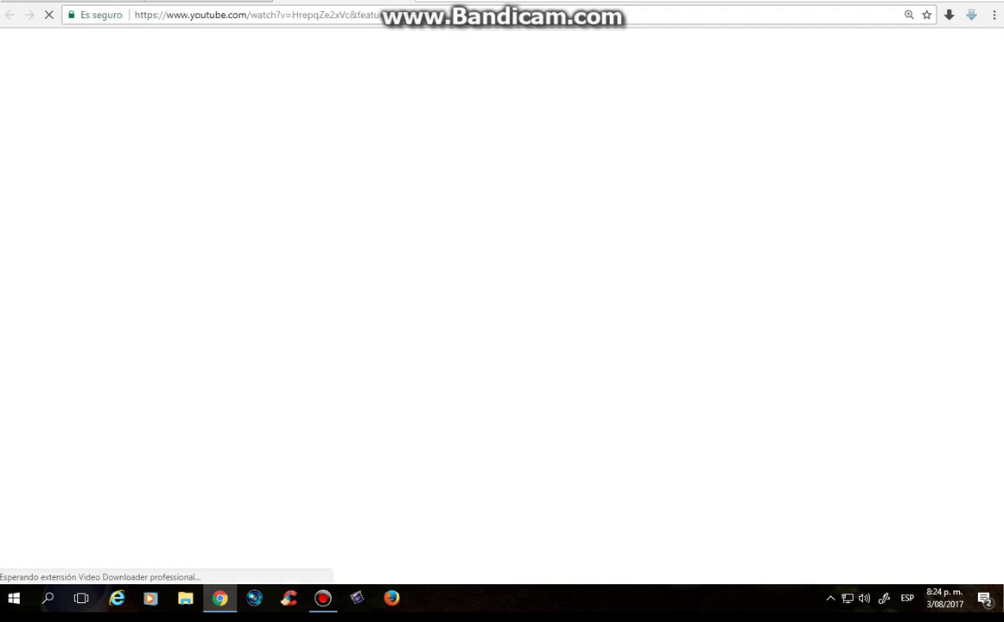